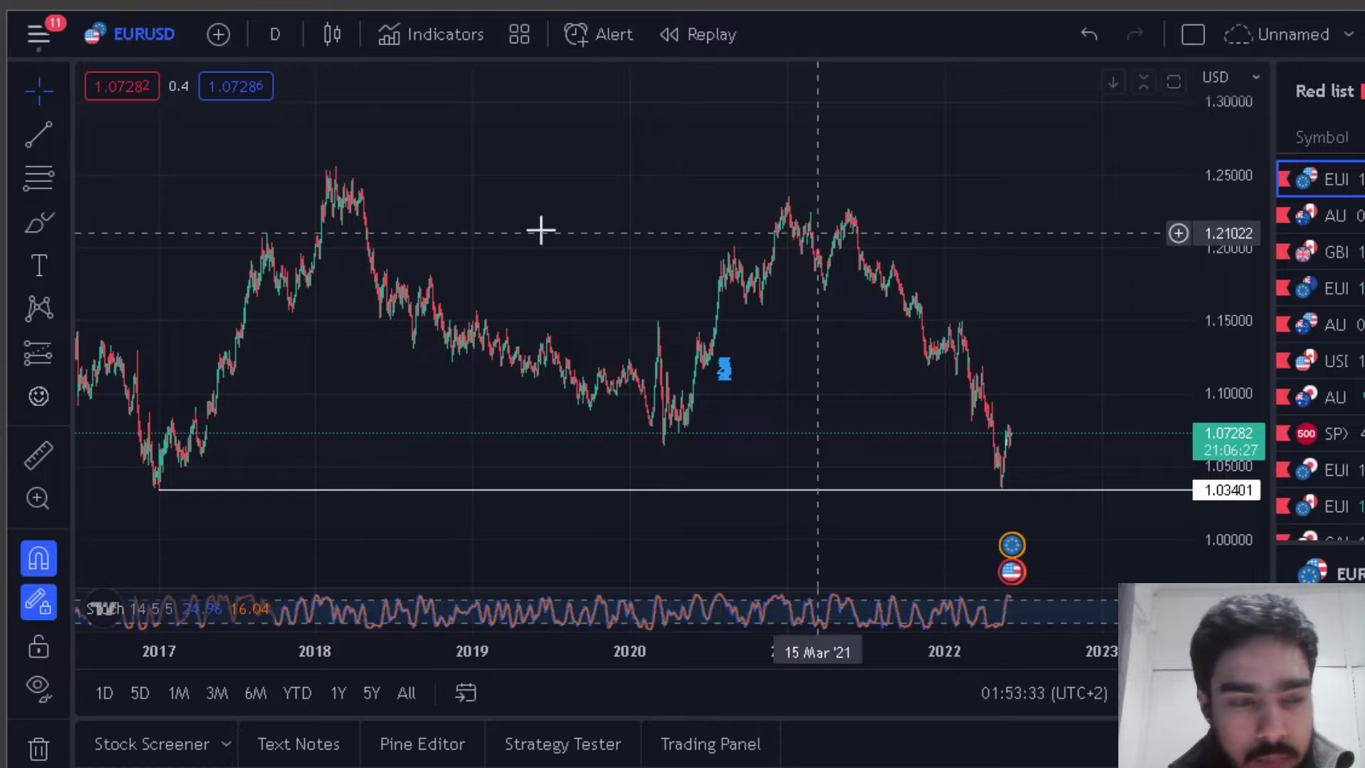
# Sketch the EURUSD daily swings from the 2017 low, the upper and lower range boundaries and a projected path with the Brush.
pyautogui.click(40, 224)
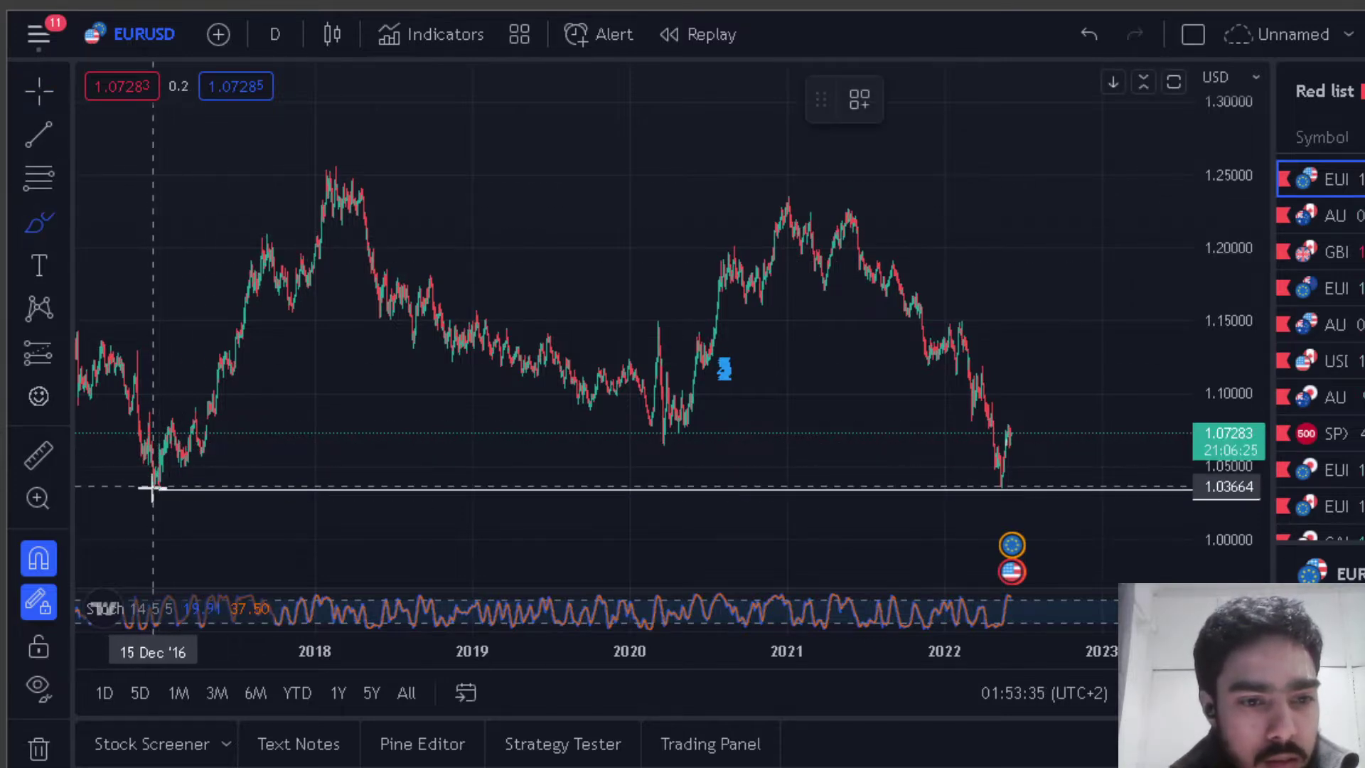
pyautogui.moveTo(159, 489)
pyautogui.mouseDown()
pyautogui.moveTo(329, 177)
pyautogui.moveTo(1036, 524)
pyautogui.moveTo(1040, 371)
pyautogui.moveTo(1073, 165)
pyautogui.mouseUp()
pyautogui.moveTo(346, 191); pyautogui.dragTo(1001, 180)
pyautogui.moveTo(181, 441); pyautogui.dragTo(1027, 482)
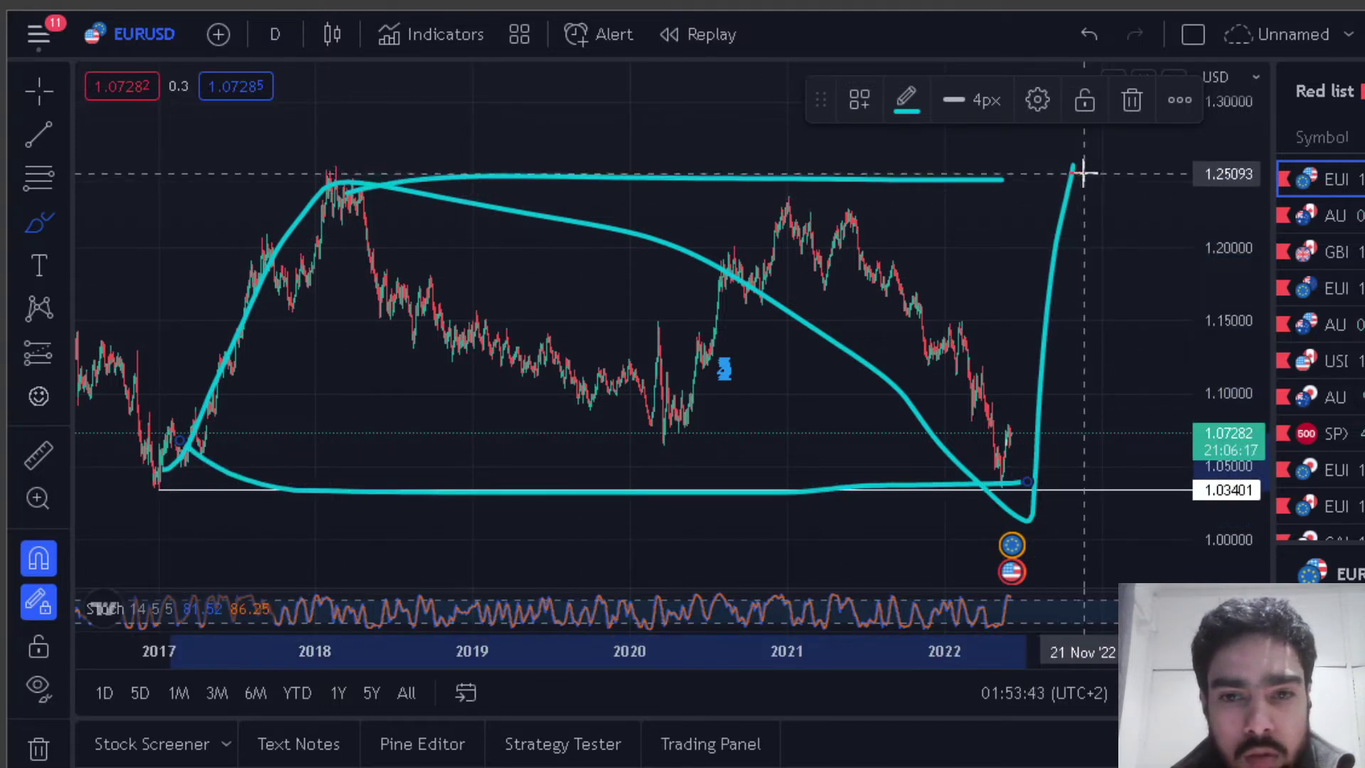
pyautogui.moveTo(1081, 169)
pyautogui.mouseDown()
pyautogui.moveTo(1116, 530)
pyautogui.moveTo(1161, 507)
pyautogui.mouseUp()
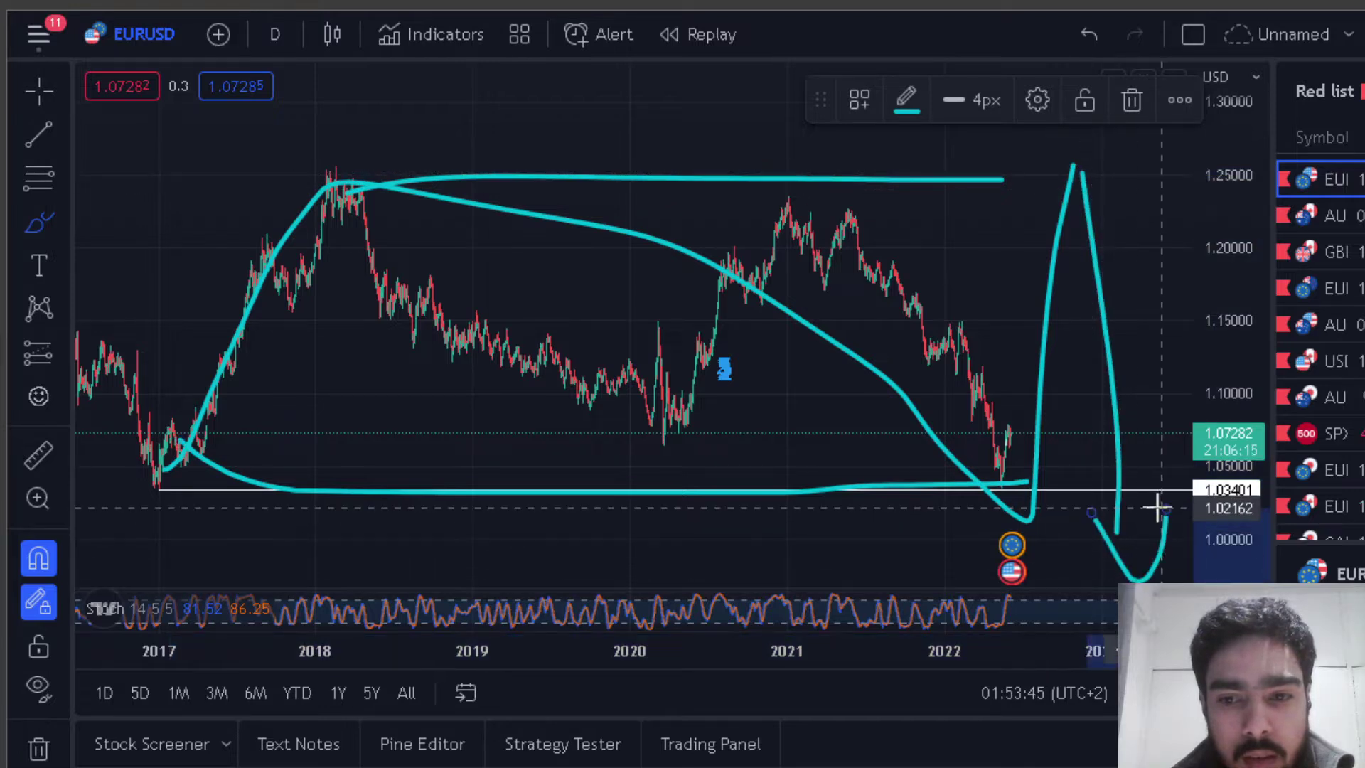
# Undo all the brush strokes on the EURUSD daily chart.
pyautogui.hotkey('ctrl', 'z')
pyautogui.hotkey('ctrl', 'z')
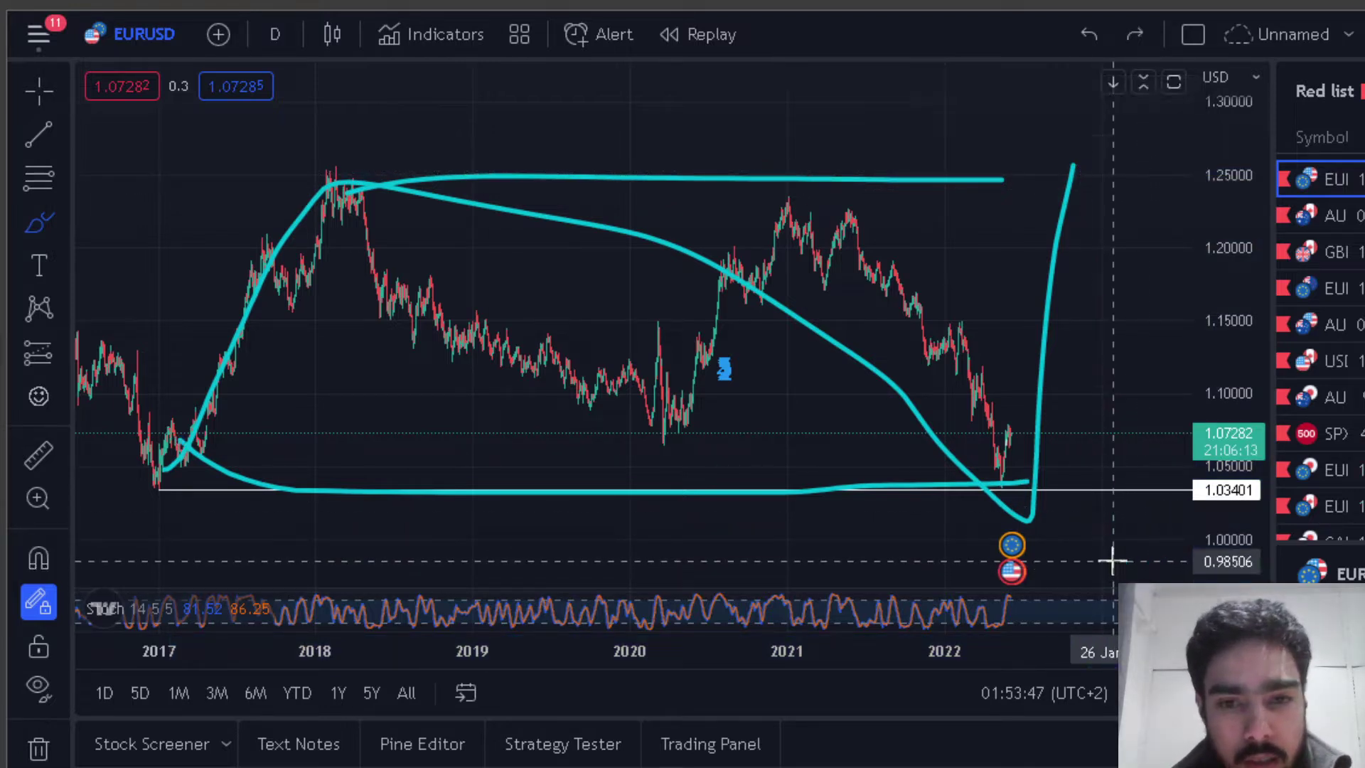
pyautogui.hotkey('ctrl', 'z')
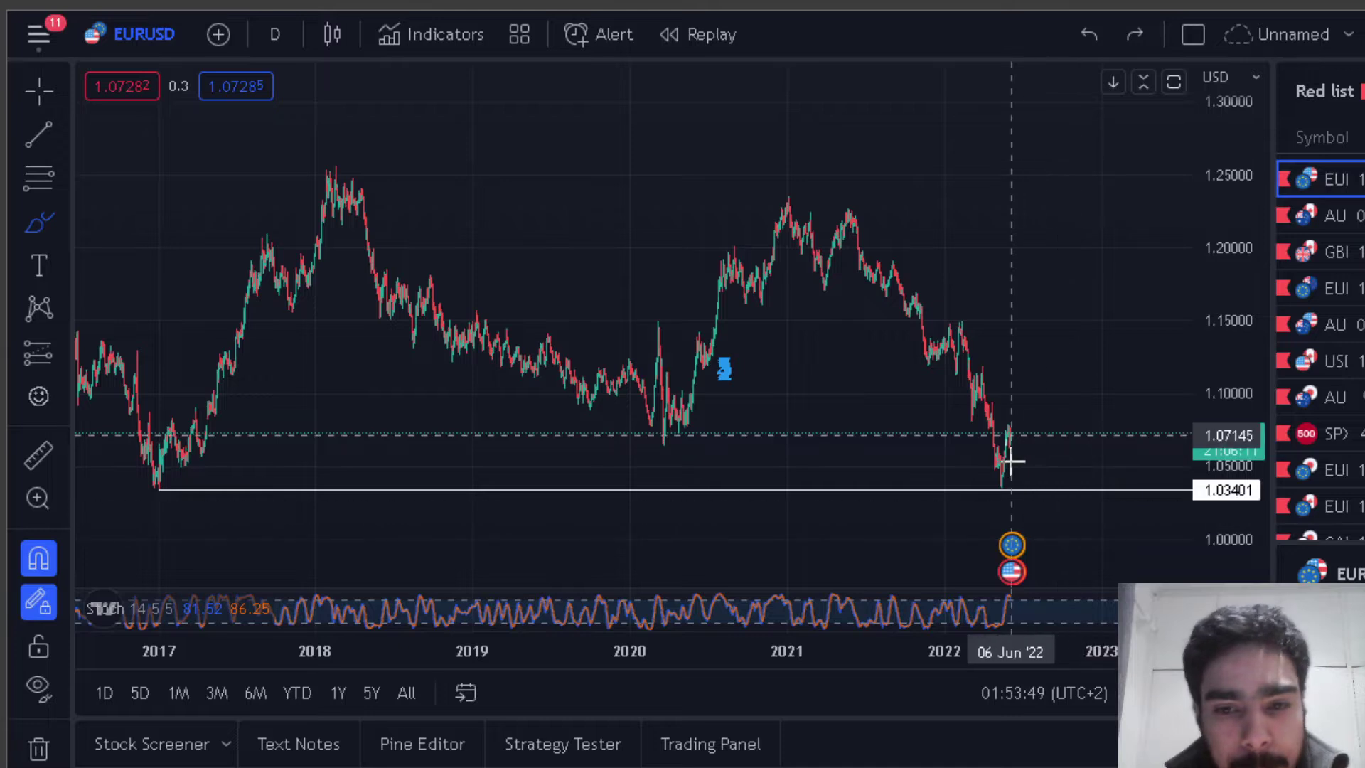
# Switch the EURUSD chart to the 4-hour timeframe.
pyautogui.click(271, 42)
pyautogui.click(354, 504)
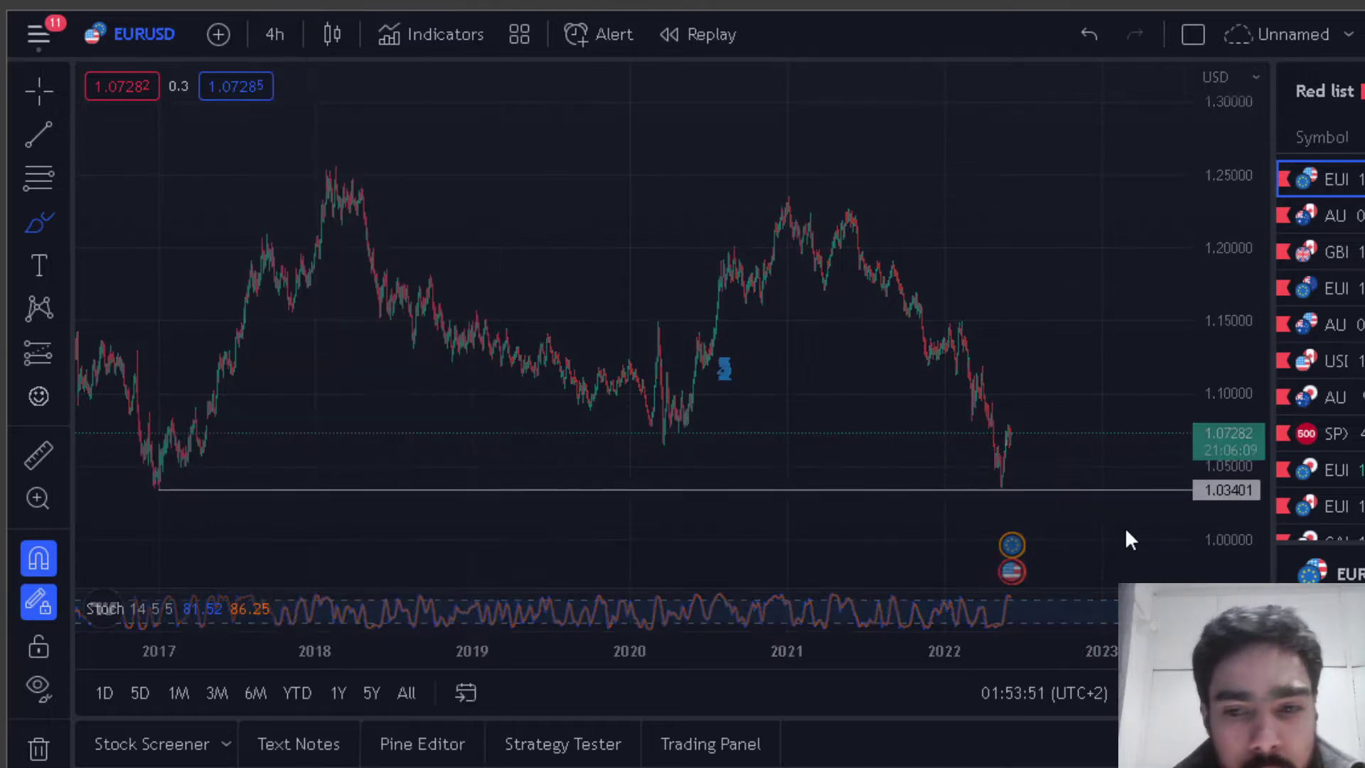
pyautogui.press('Escape')
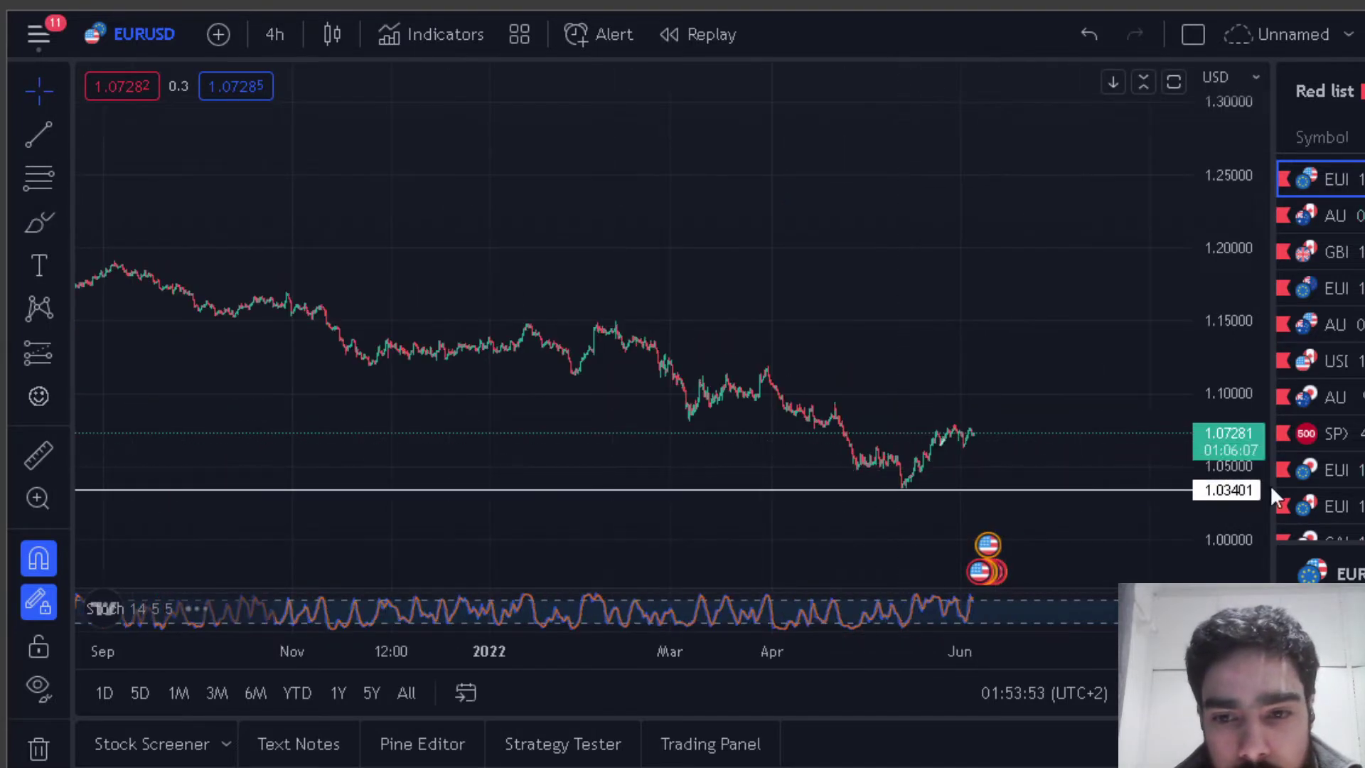
# Examine the EURUSD 4-hour price action from May to early June above the 1.03401 level.
pyautogui.moveTo(1244, 400); pyautogui.dragTo(1244, 135)
pyautogui.moveTo(987, 523); pyautogui.dragTo(882, 267)
pyautogui.scroll(5, 881, 348)
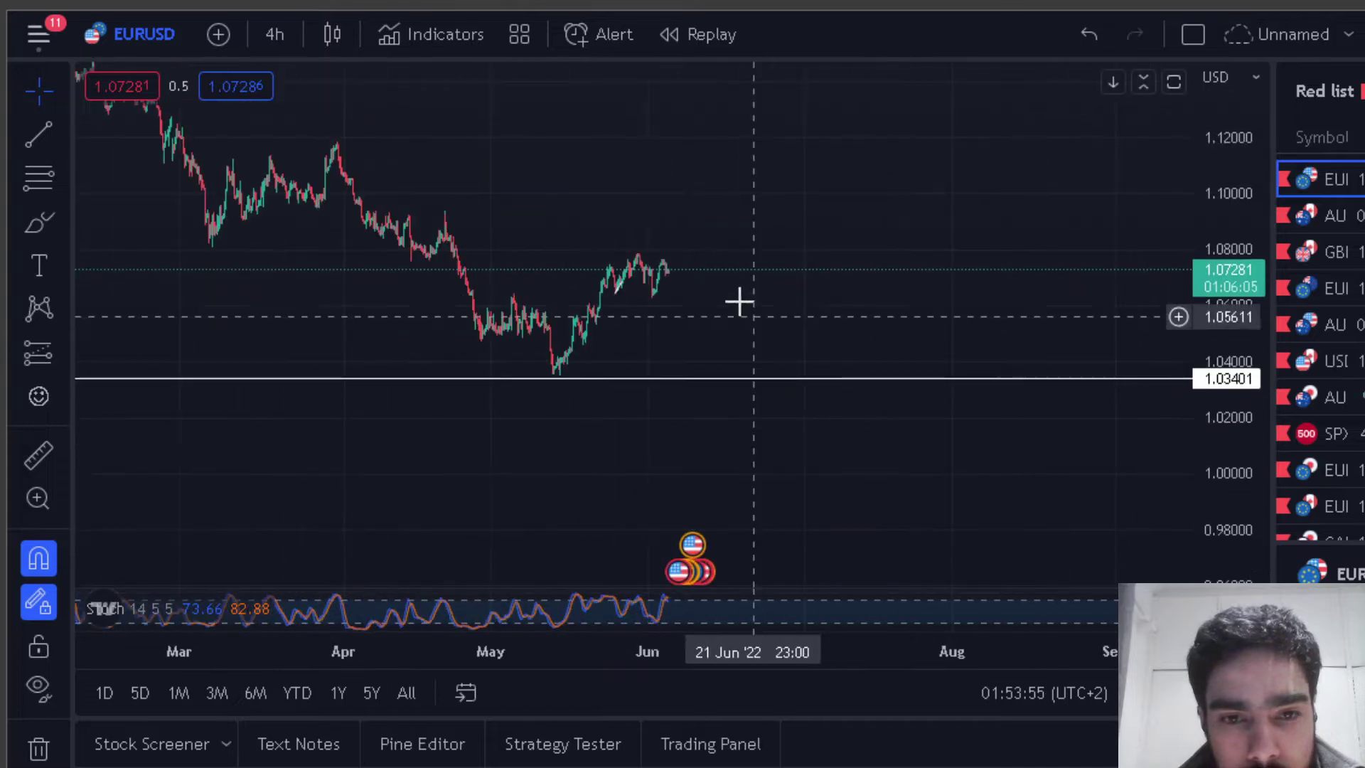
pyautogui.moveTo(736, 337); pyautogui.dragTo(965, 309)
pyautogui.scroll(6, 965, 310)
pyautogui.moveTo(1240, 302); pyautogui.dragTo(1231, 119)
pyautogui.moveTo(847, 229); pyautogui.dragTo(979, 387)
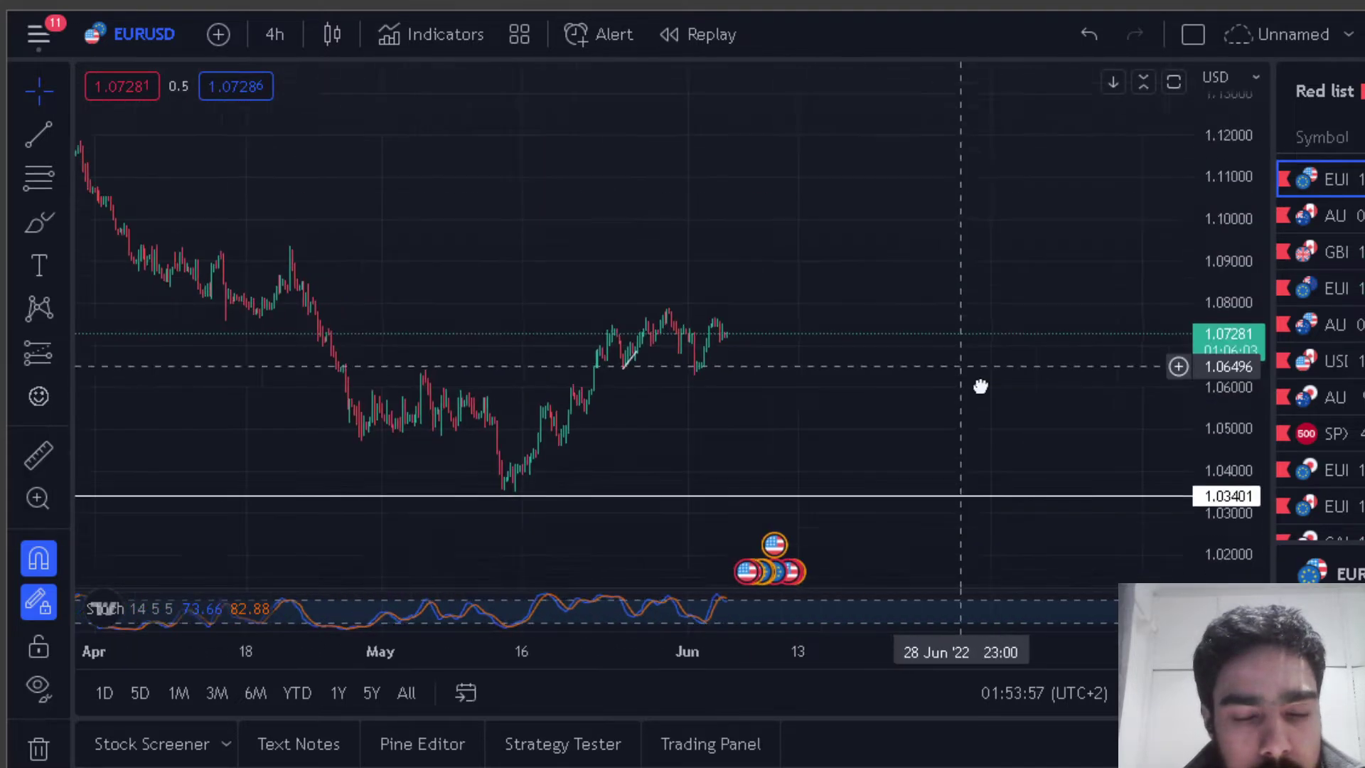
pyautogui.moveTo(1261, 409); pyautogui.dragTo(1261, 455)
pyautogui.moveTo(960, 417); pyautogui.dragTo(815, 280)
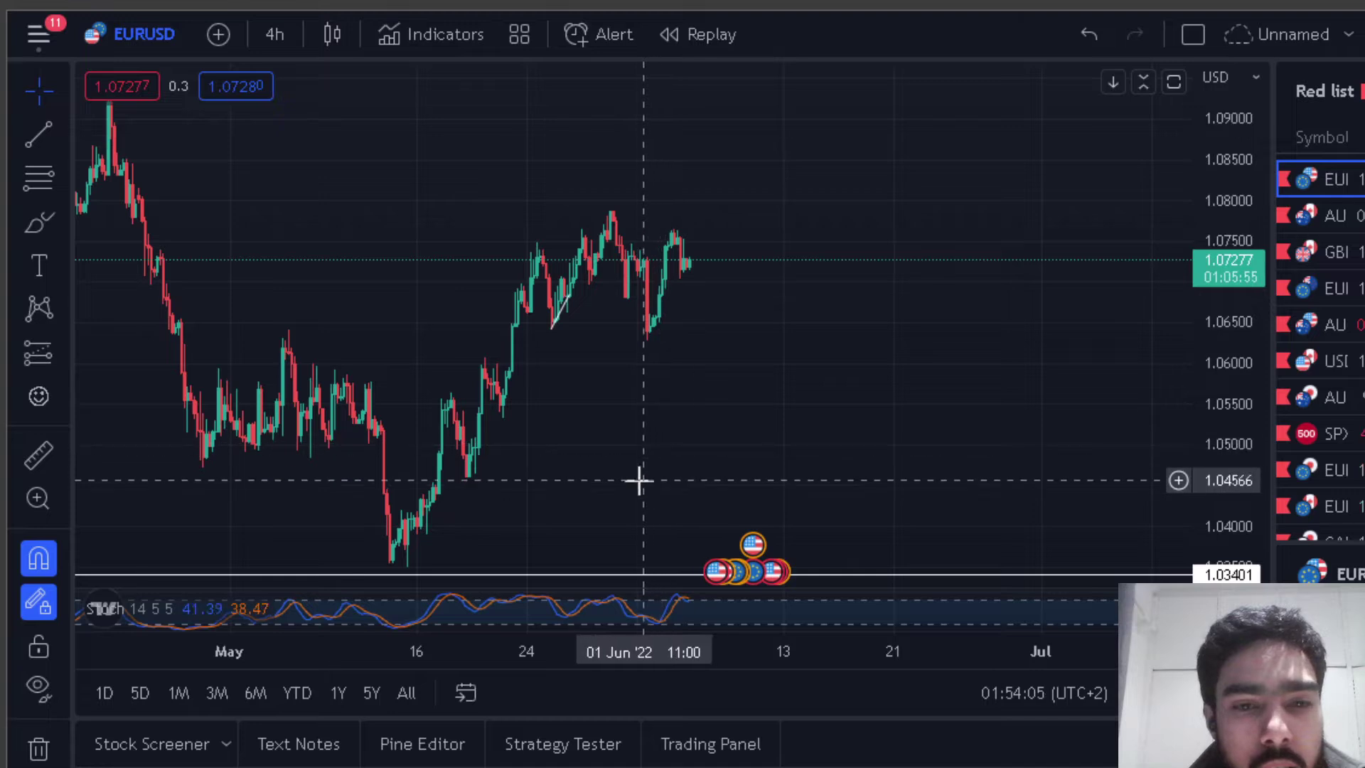
# Sketch the EURUSD rise from the mid-May low, a descending correction channel and an upward breakout arrow with the Brush, and undo the strokes.
pyautogui.click(37, 226)
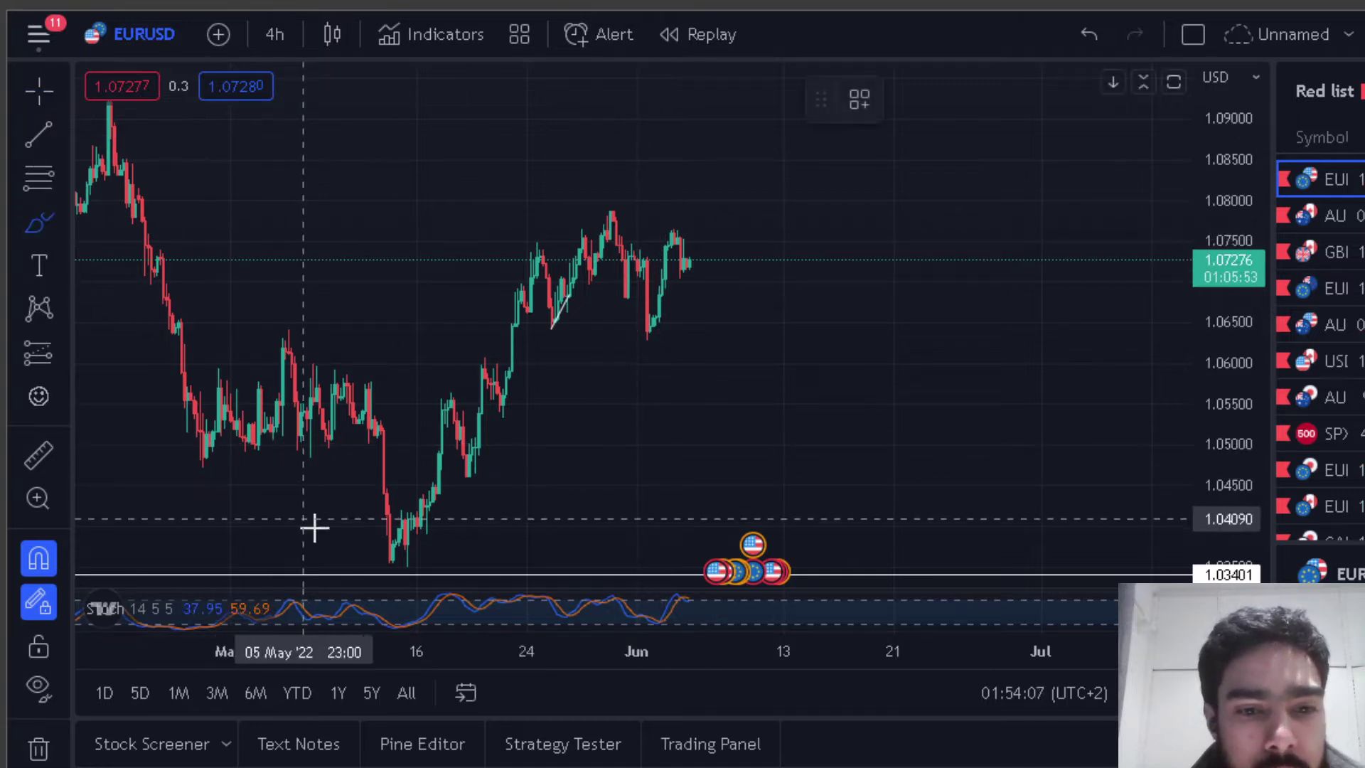
pyautogui.moveTo(390, 555)
pyautogui.mouseDown()
pyautogui.moveTo(624, 239)
pyautogui.moveTo(661, 313)
pyautogui.moveTo(694, 229)
pyautogui.moveTo(806, 346)
pyautogui.mouseUp()
pyautogui.moveTo(615, 238); pyautogui.dragTo(873, 305)
pyautogui.moveTo(658, 326)
pyautogui.mouseDown()
pyautogui.moveTo(812, 363)
pyautogui.moveTo(883, 167)
pyautogui.mouseUp()
pyautogui.moveTo(842, 207)
pyautogui.mouseDown()
pyautogui.moveTo(886, 135)
pyautogui.moveTo(903, 207)
pyautogui.mouseUp()
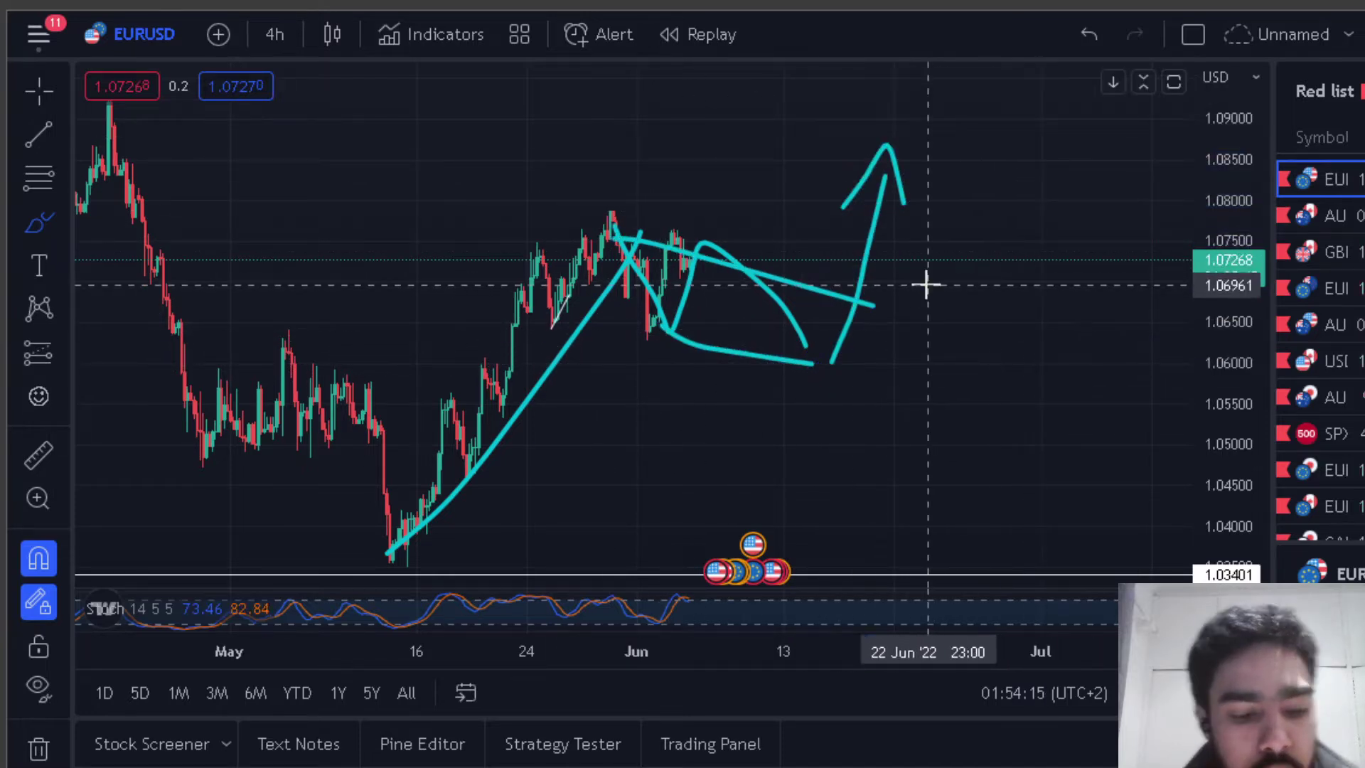
pyautogui.hotkey('ctrl', 'z')
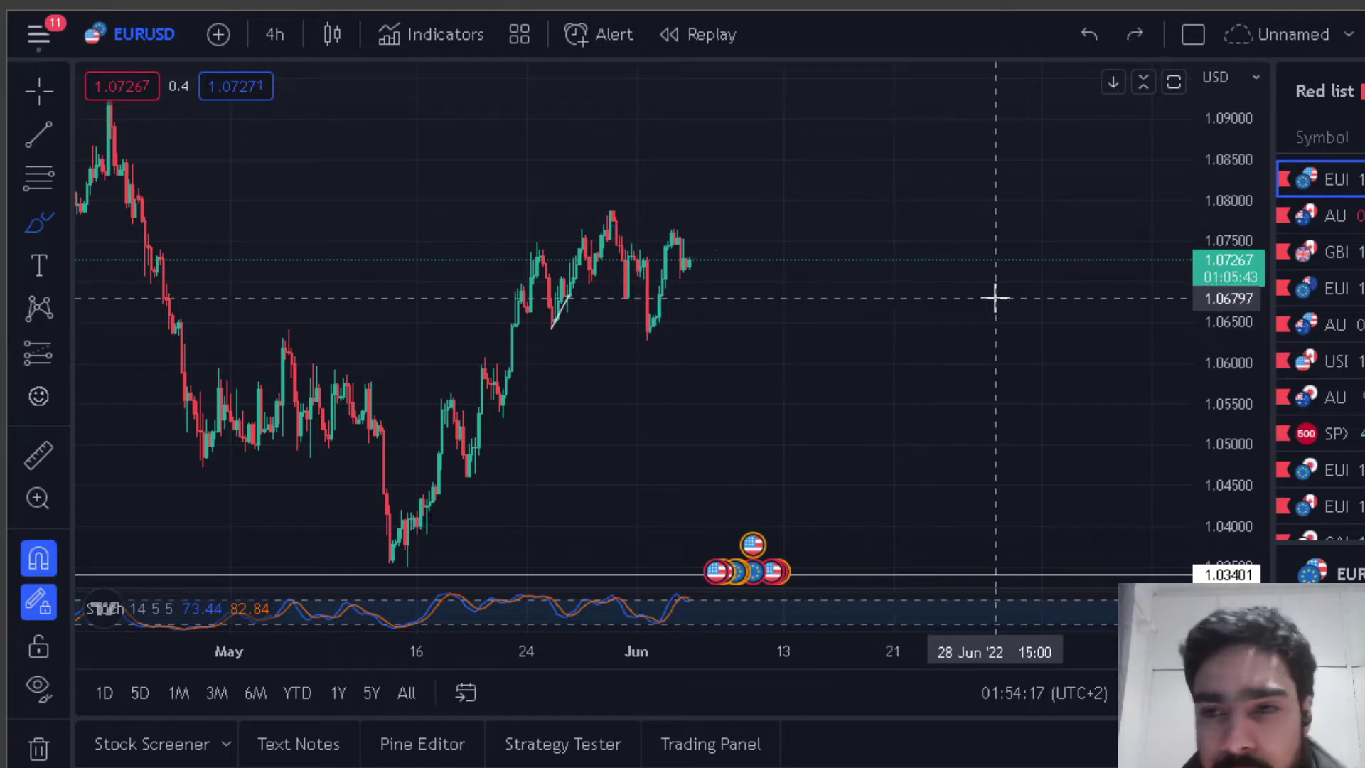
# Open the AUDCAD chart from the watchlist and set it to the 1-day timeframe.
pyautogui.click(1322, 216)
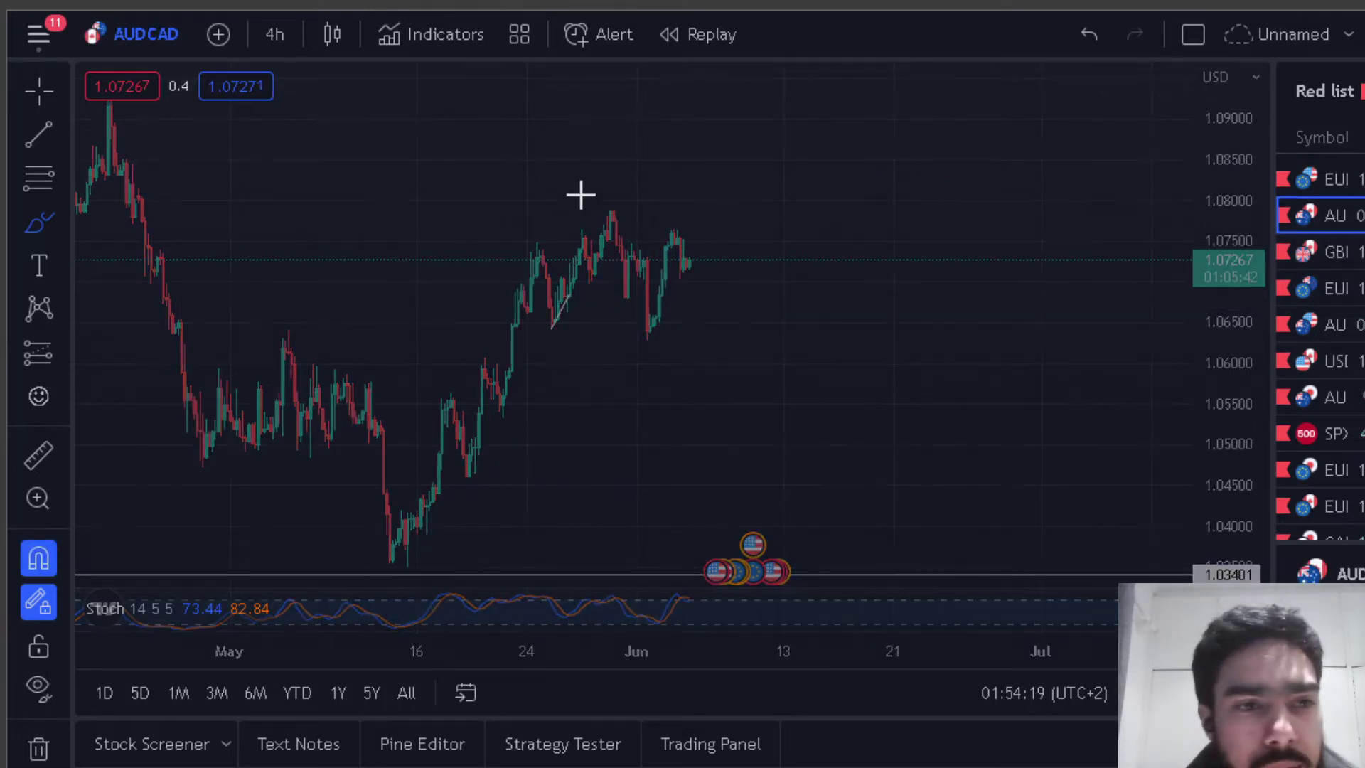
pyautogui.scroll(-2, 835, 413)
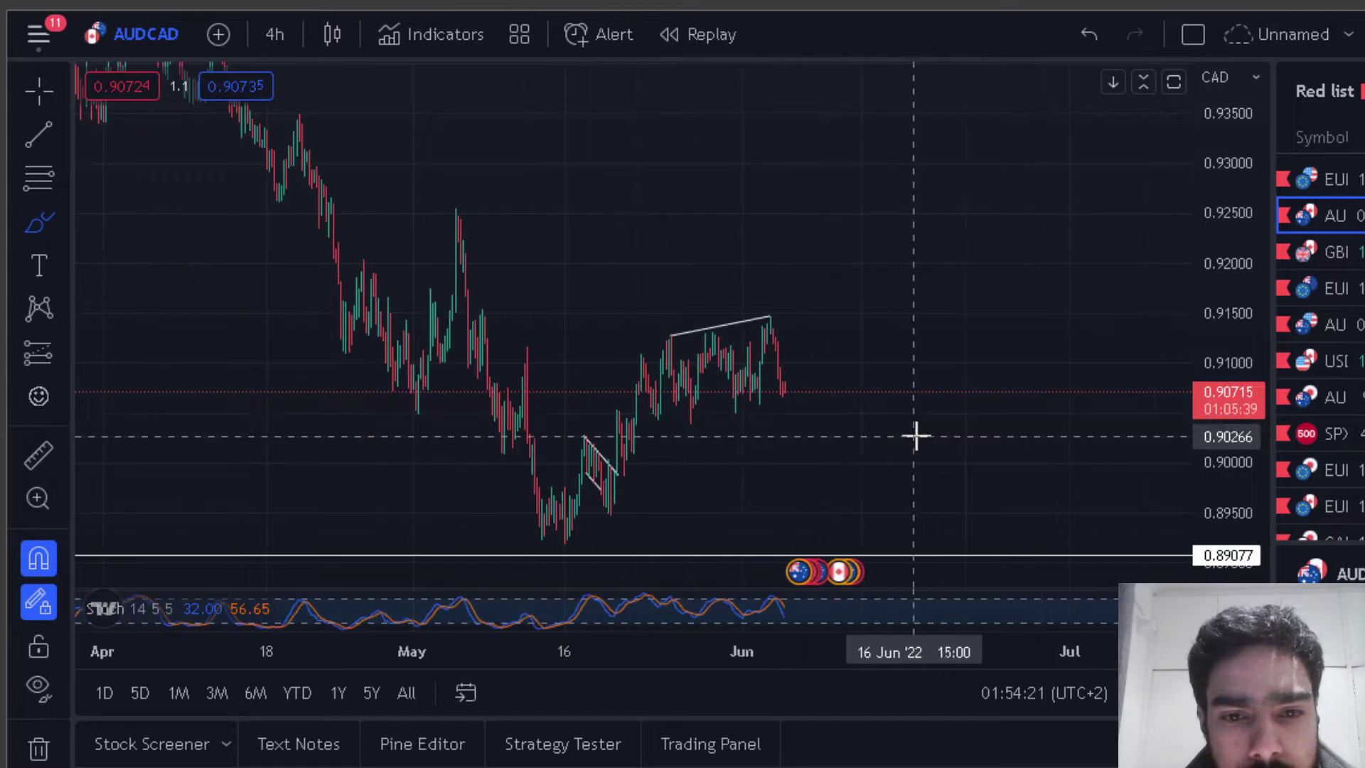
pyautogui.click(274, 35)
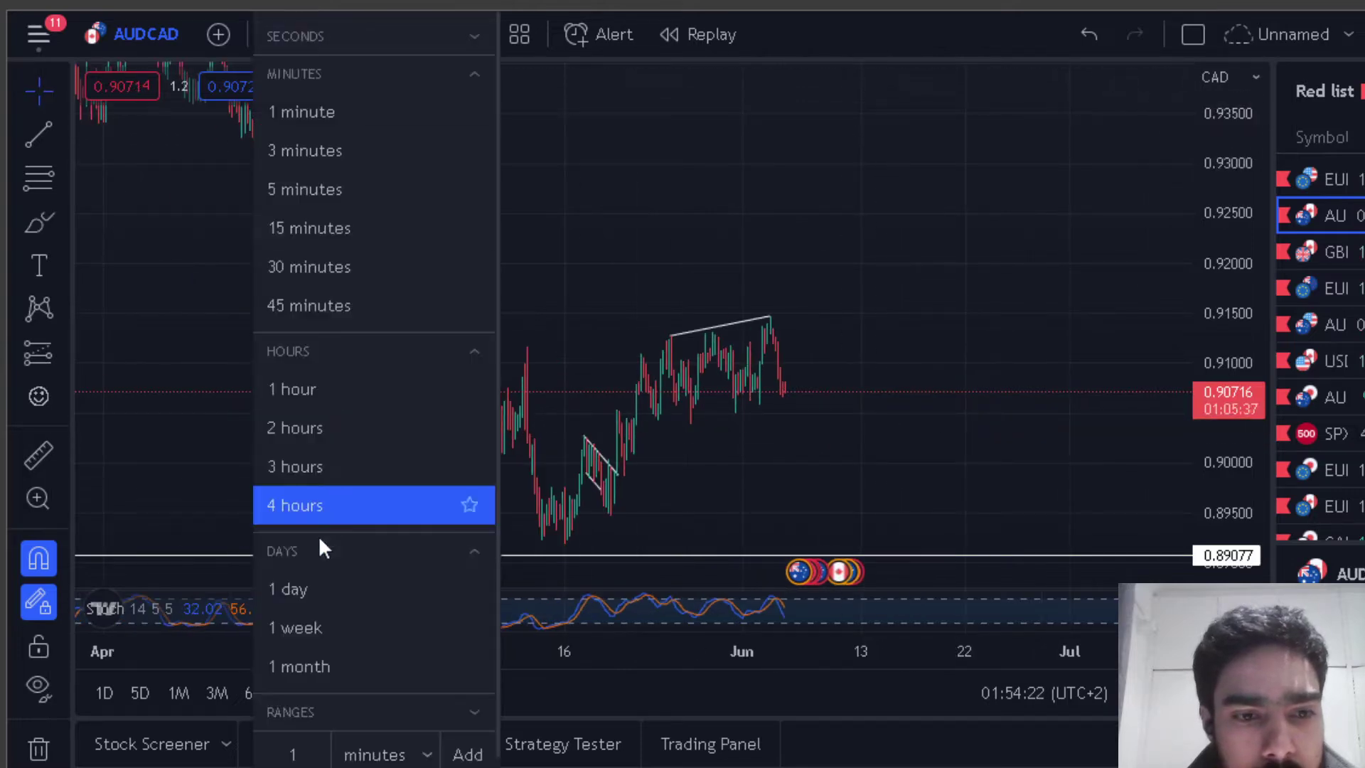
pyautogui.click(320, 591)
pyautogui.scroll(-5, 1067, 398)
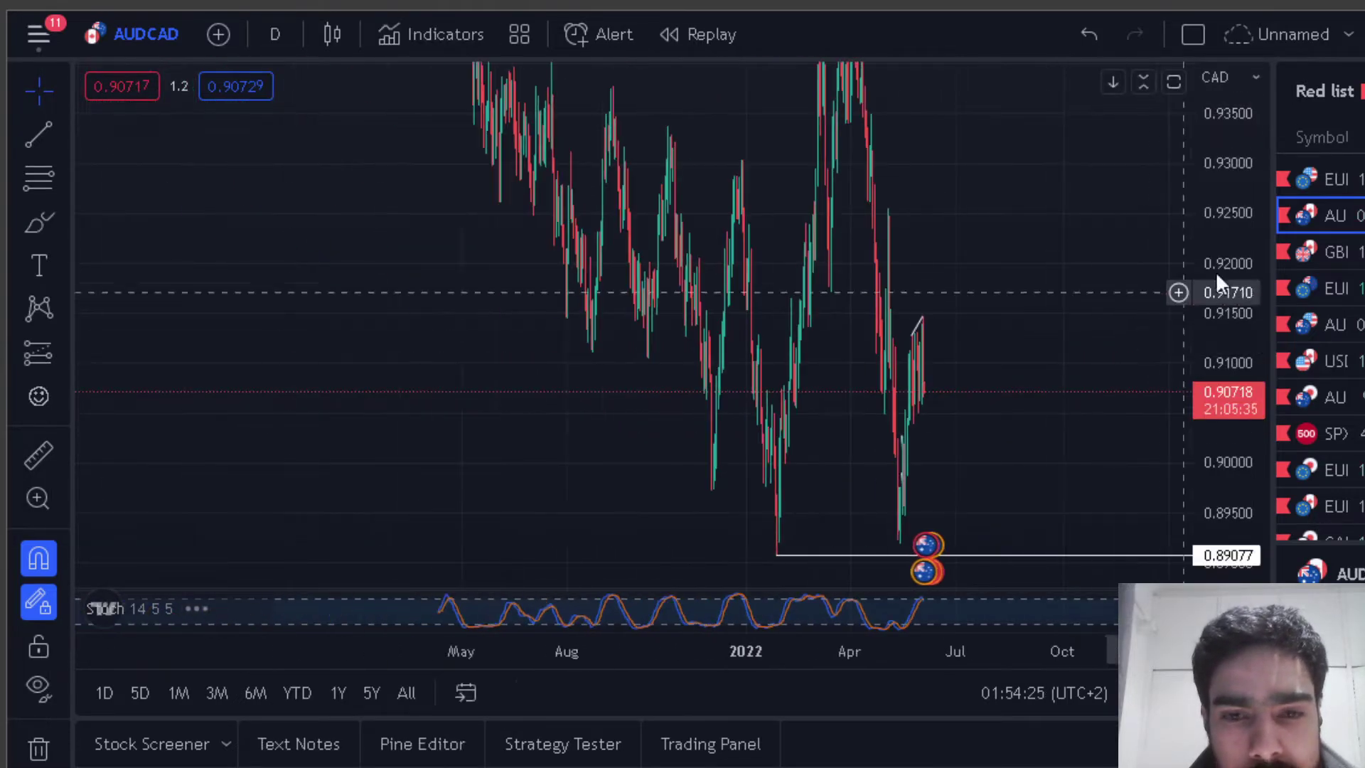
# Dismiss the advertisement and examine the AUDCAD daily swings between the 0.95155 and 0.89077 levels.
pyautogui.scroll(3, 1017, 463)
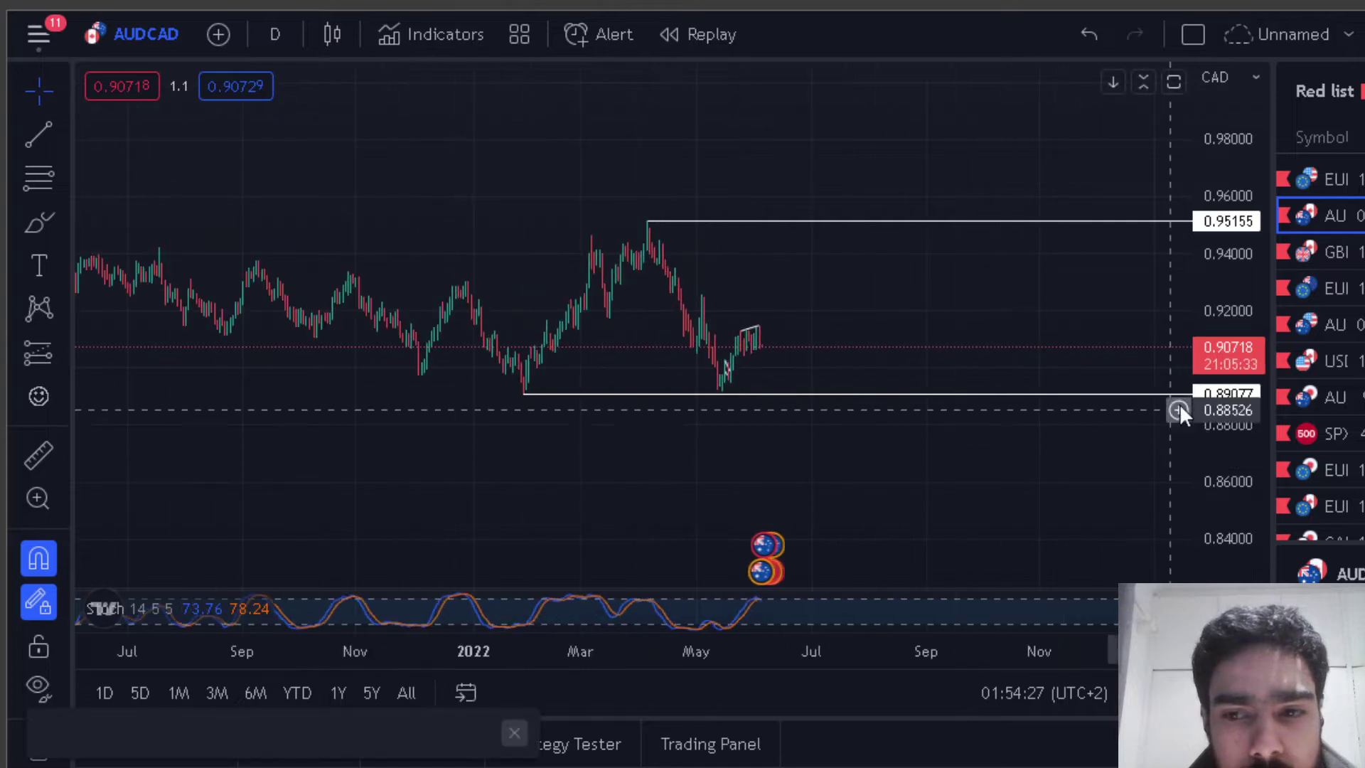
pyautogui.moveTo(1235, 313); pyautogui.dragTo(1202, 160)
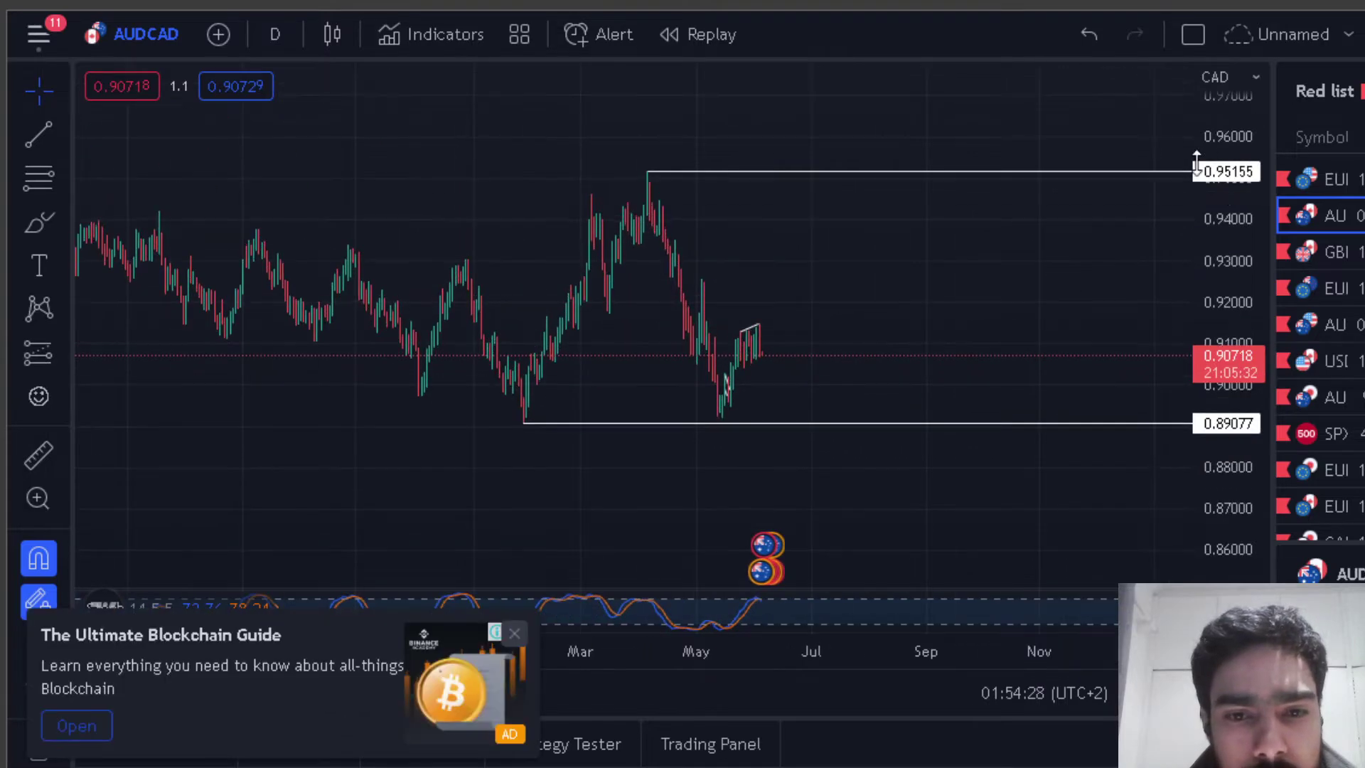
pyautogui.click(514, 634)
pyautogui.click(1182, 151)
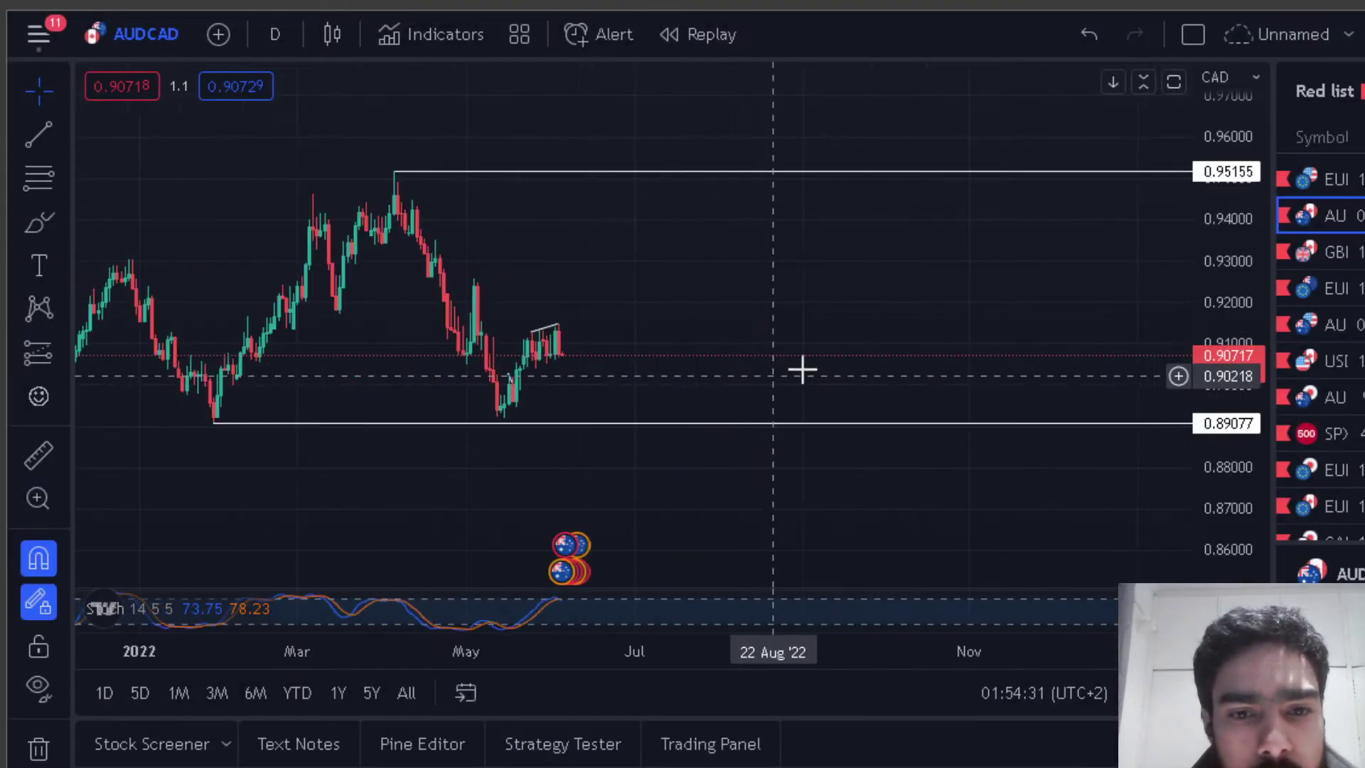
pyautogui.moveTo(1239, 310); pyautogui.dragTo(1230, 196)
pyautogui.moveTo(780, 344); pyautogui.dragTo(899, 339)
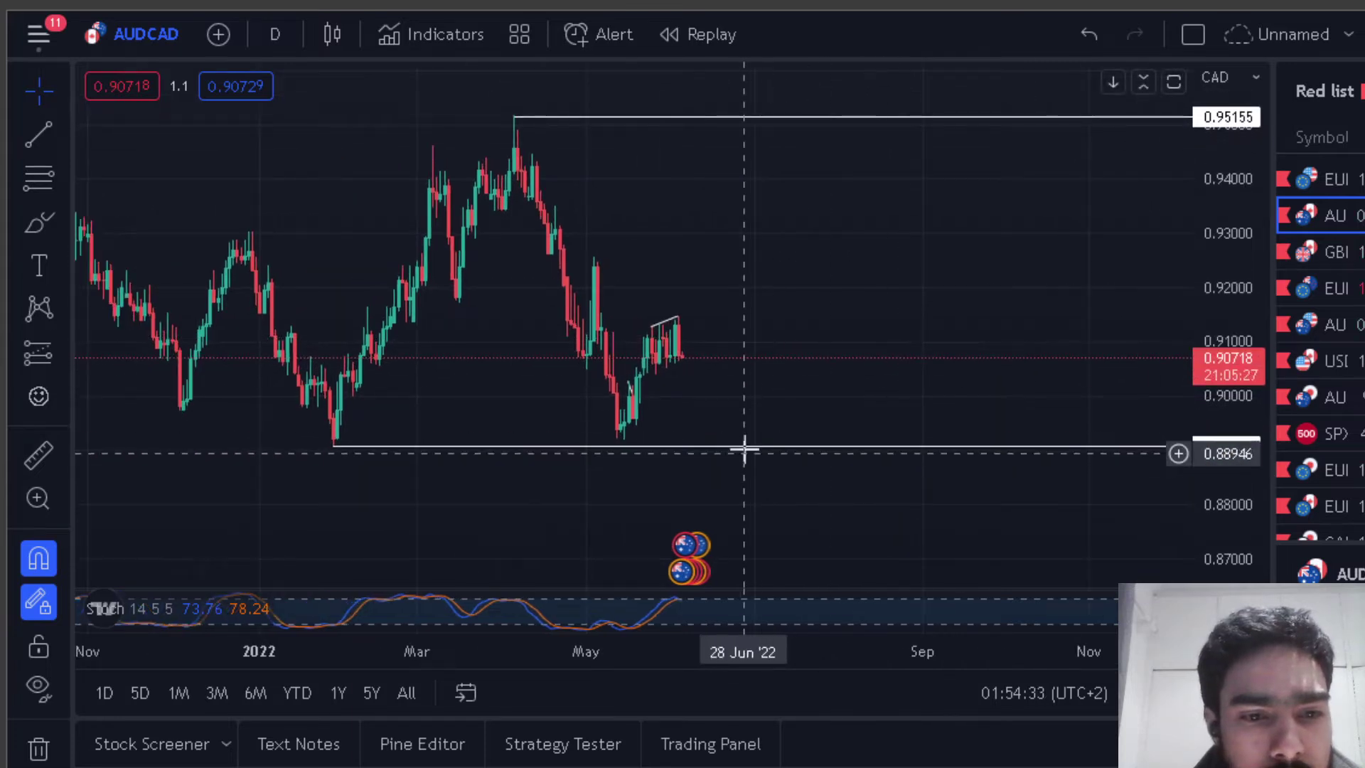
# Sketch the AUDCAD daily swings from the 0.89077 low, the upper and lower boundaries and the projected rise and fall with the Brush.
pyautogui.click(38, 223)
pyautogui.moveTo(336, 440)
pyautogui.mouseDown()
pyautogui.moveTo(505, 174)
pyautogui.moveTo(629, 437)
pyautogui.mouseUp()
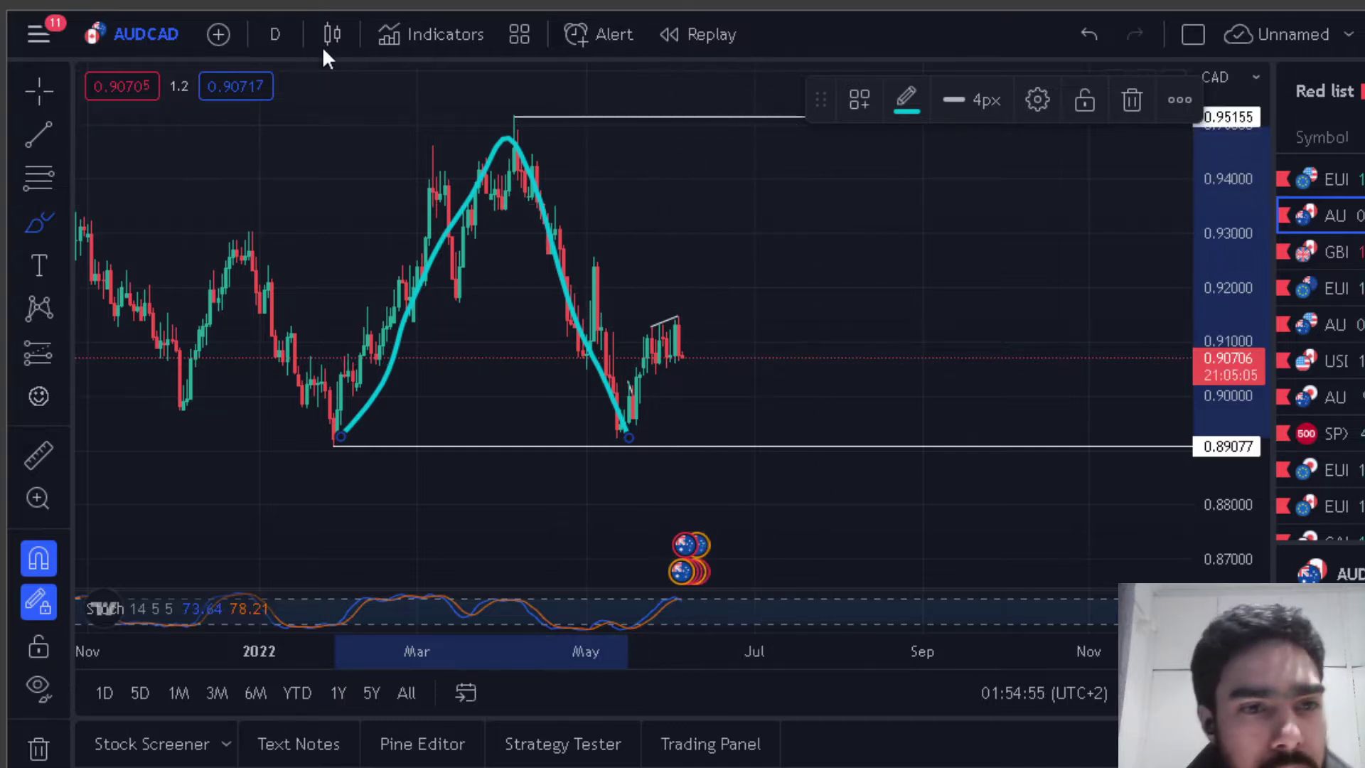
pyautogui.moveTo(640, 439)
pyautogui.mouseDown()
pyautogui.moveTo(716, 152)
pyautogui.moveTo(732, 146)
pyautogui.moveTo(731, 185)
pyautogui.mouseUp()
pyautogui.moveTo(519, 146); pyautogui.dragTo(817, 168)
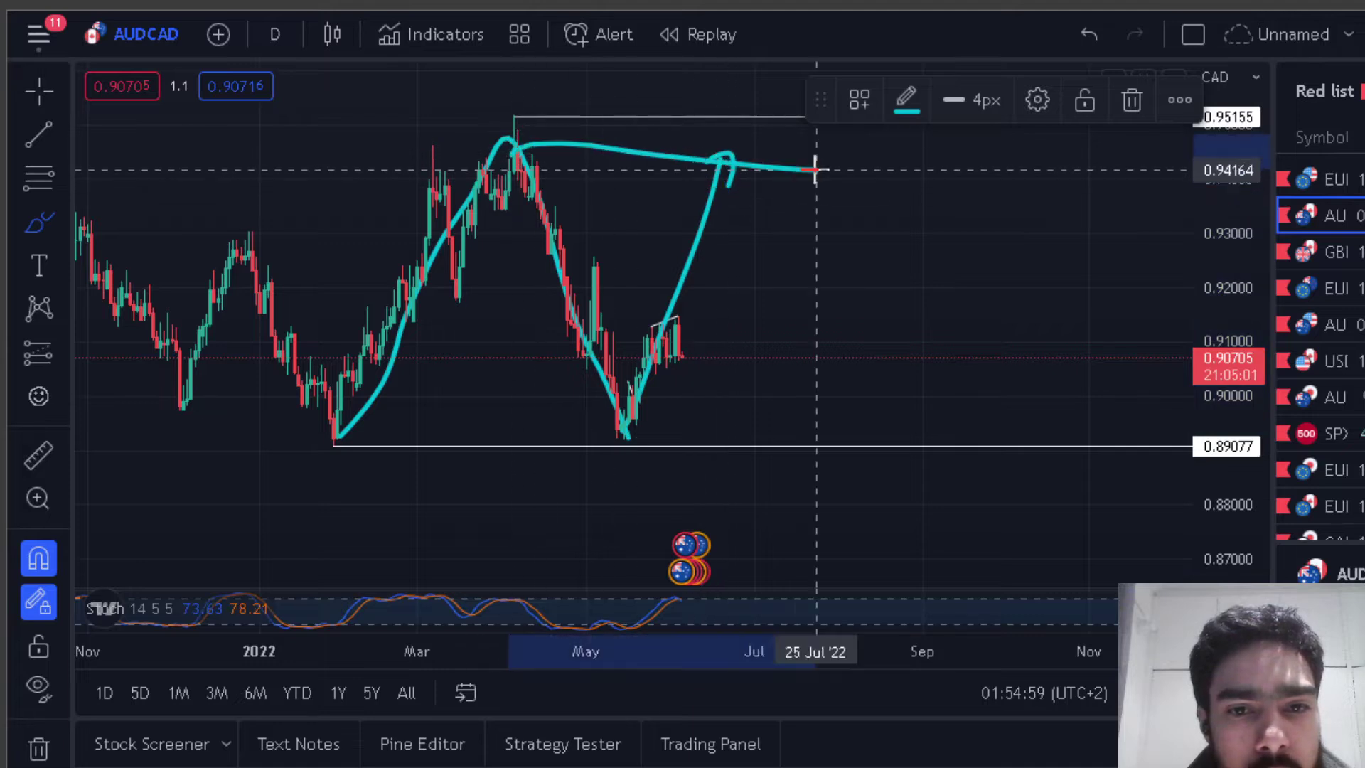
pyautogui.moveTo(340, 432); pyautogui.dragTo(735, 413)
pyautogui.moveTo(731, 191)
pyautogui.mouseDown()
pyautogui.moveTo(742, 105)
pyautogui.moveTo(783, 116)
pyautogui.moveTo(826, 502)
pyautogui.moveTo(899, 445)
pyautogui.mouseUp()
# Undo all the brush strokes on the AUDCAD daily chart.
pyautogui.hotkey('ctrl', 'z')
pyautogui.hotkey('ctrl', 'z')
pyautogui.hotkey('ctrl', 'z')
pyautogui.hotkey('ctrl', 'z')
pyautogui.hotkey('ctrl', 'z')
pyautogui.hotkey('ctrl', 'z')
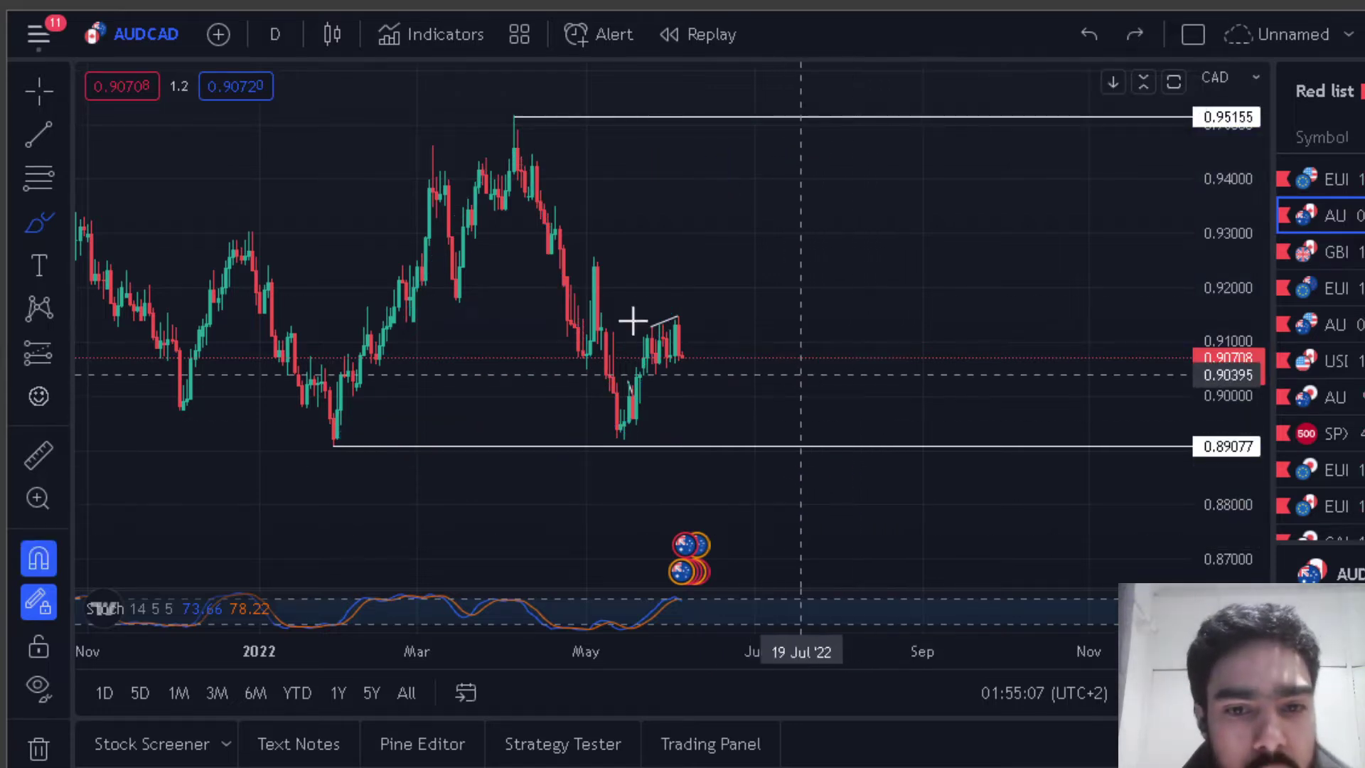
# Switch the AUDCAD chart to the 4-hour timeframe.
pyautogui.click(264, 40)
pyautogui.click(386, 503)
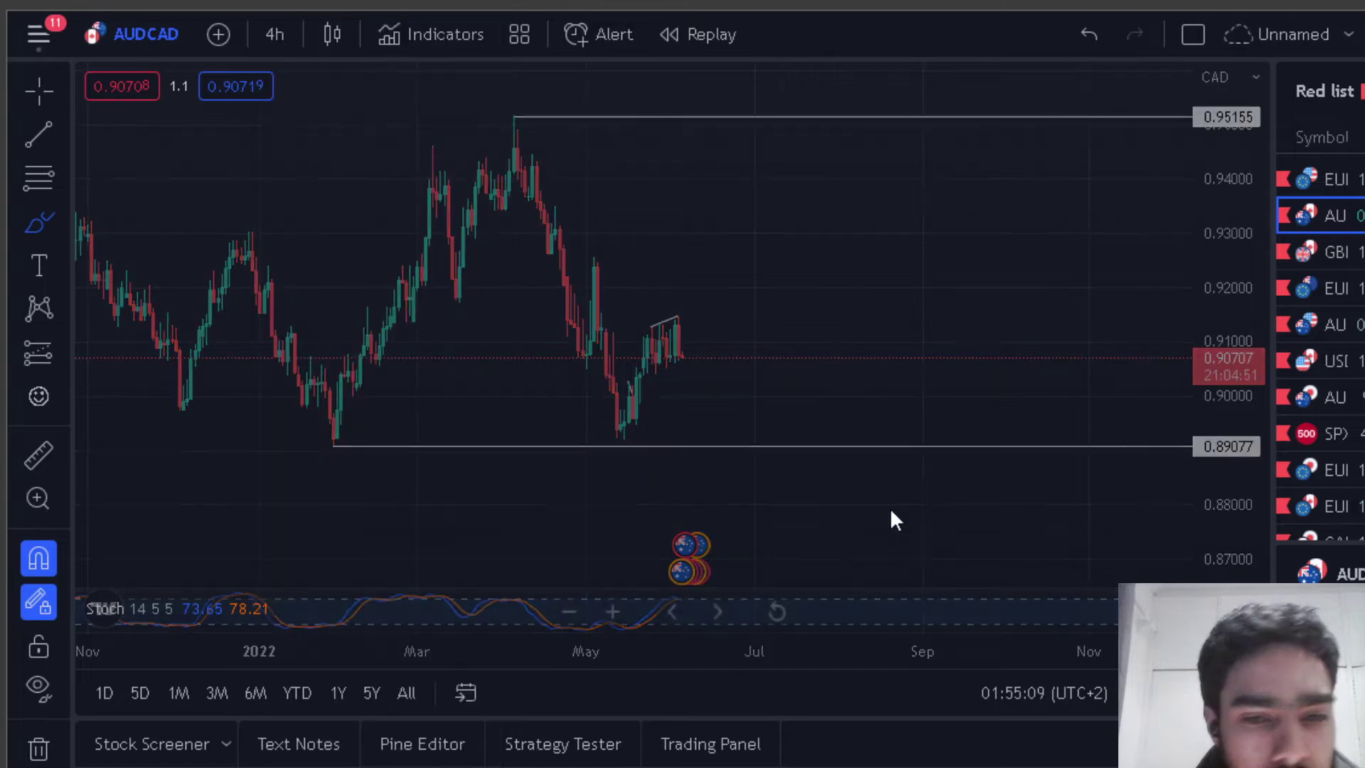
pyautogui.scroll(5, 771, 398)
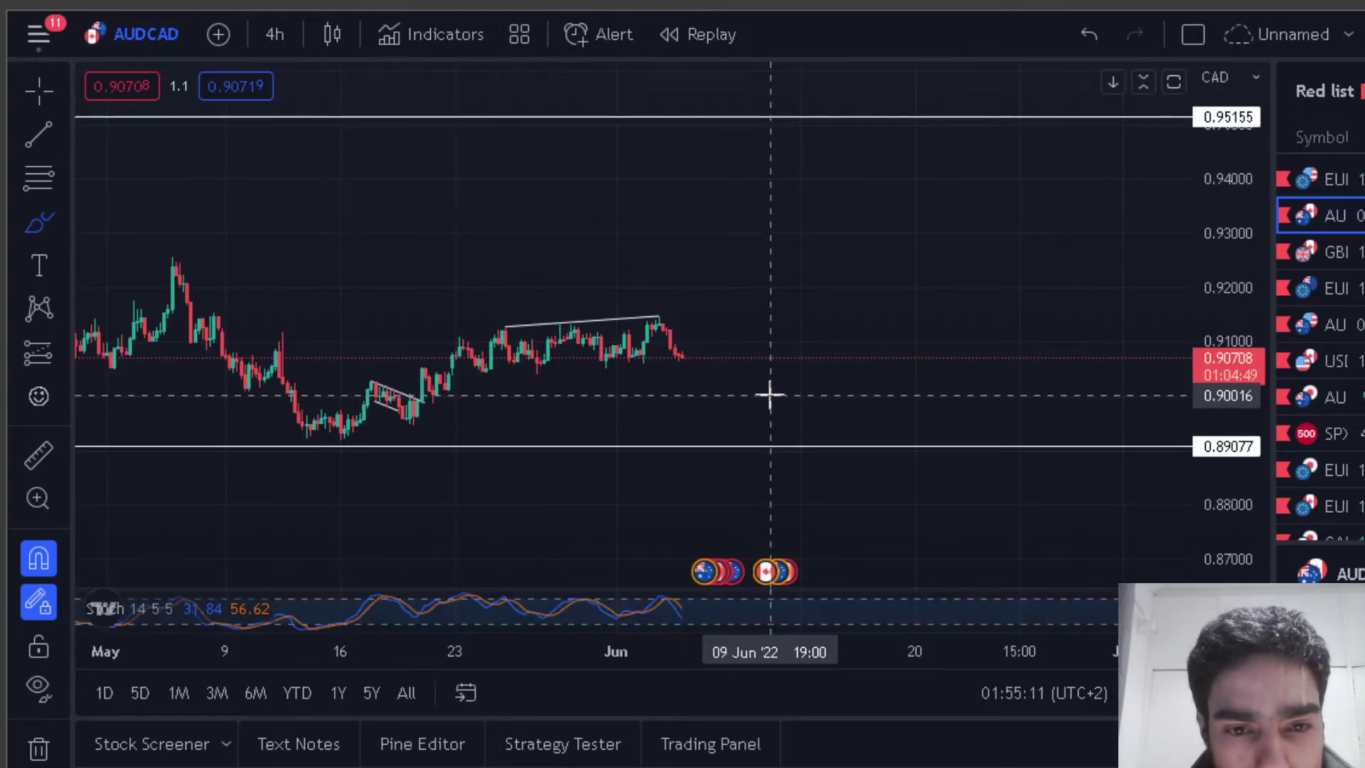
# Examine the AUDCAD 4-hour consolidation below the rising trendline in late May and early June.
pyautogui.scroll(-2, 1150, 396)
pyautogui.moveTo(1216, 400); pyautogui.dragTo(1090, 296)
pyautogui.scroll(2, 1006, 399)
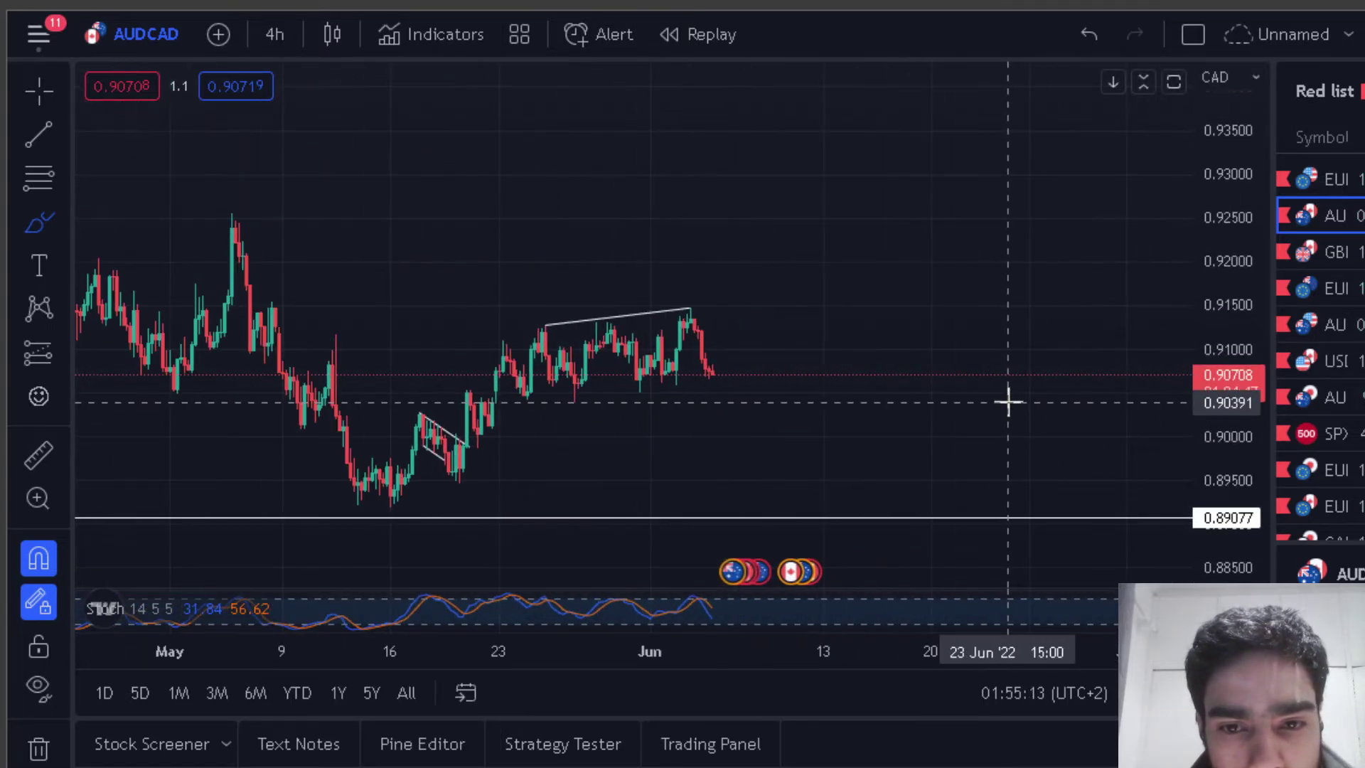
pyautogui.moveTo(784, 376); pyautogui.dragTo(785, 277)
pyautogui.moveTo(1242, 357); pyautogui.dragTo(1241, 155)
pyautogui.moveTo(937, 199); pyautogui.dragTo(943, 271)
pyautogui.scroll(4, 848, 365)
pyautogui.moveTo(1257, 404); pyautogui.dragTo(1166, 185)
pyautogui.moveTo(815, 253); pyautogui.dragTo(976, 253)
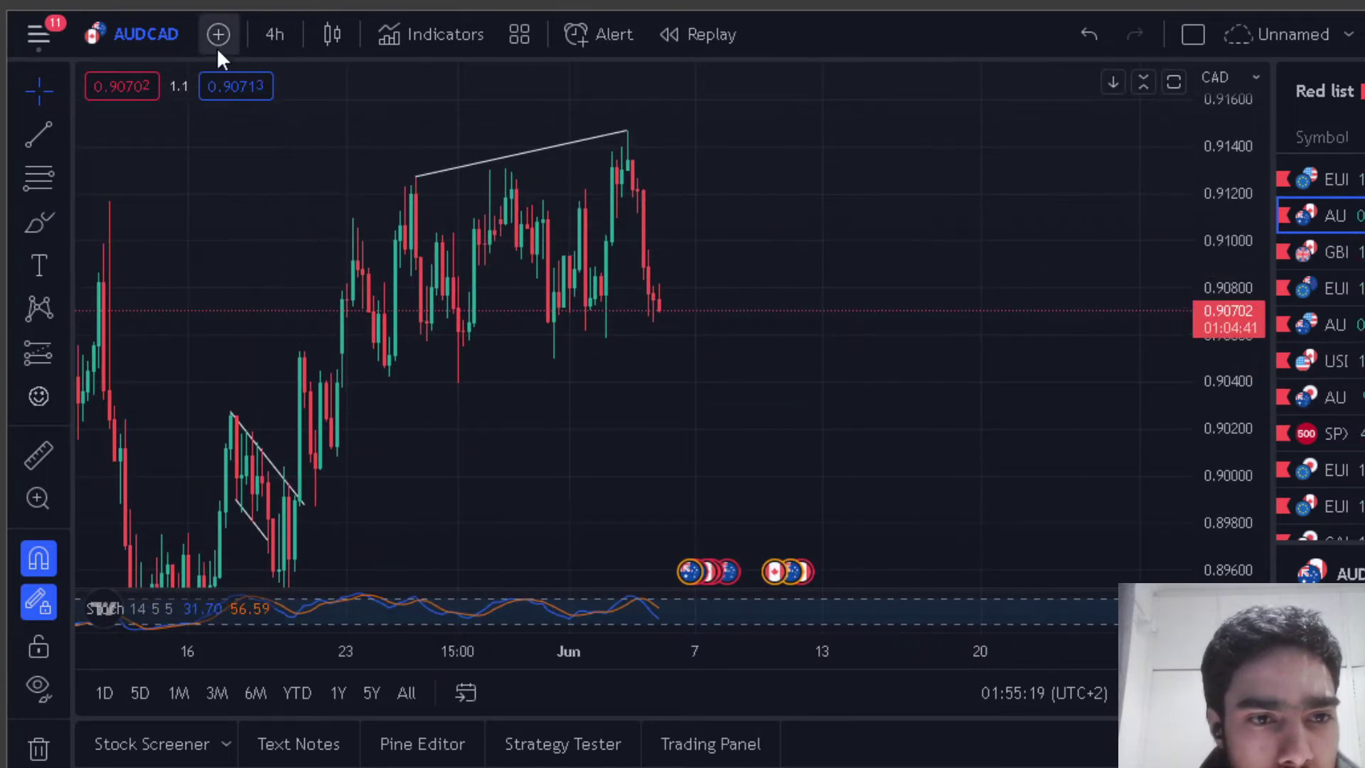
# Sketch the swings below the AUDCAD trendline, a rising lower boundary and an upward arrow with the Brush, and undo the strokes.
pyautogui.click(41, 224)
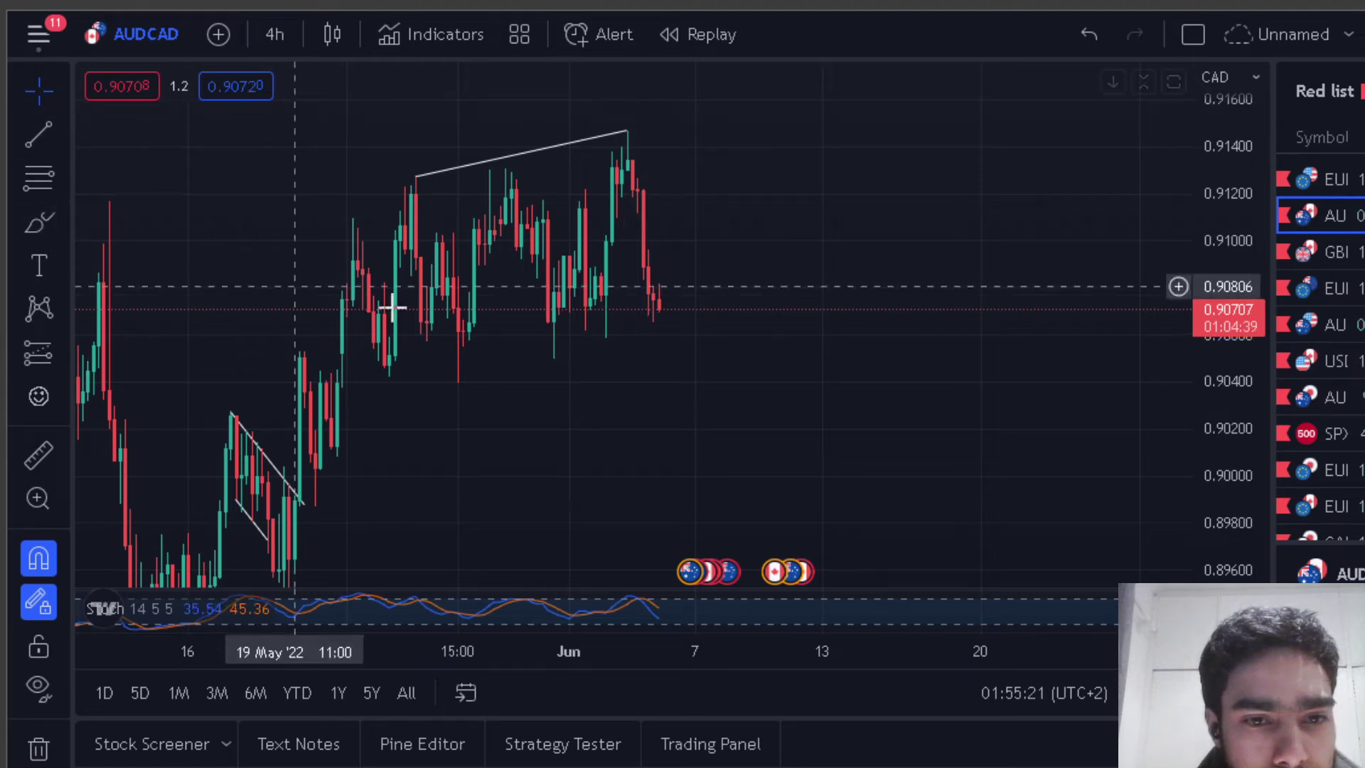
pyautogui.moveTo(411, 184)
pyautogui.mouseDown()
pyautogui.moveTo(466, 366)
pyautogui.moveTo(630, 137)
pyautogui.moveTo(660, 323)
pyautogui.mouseUp()
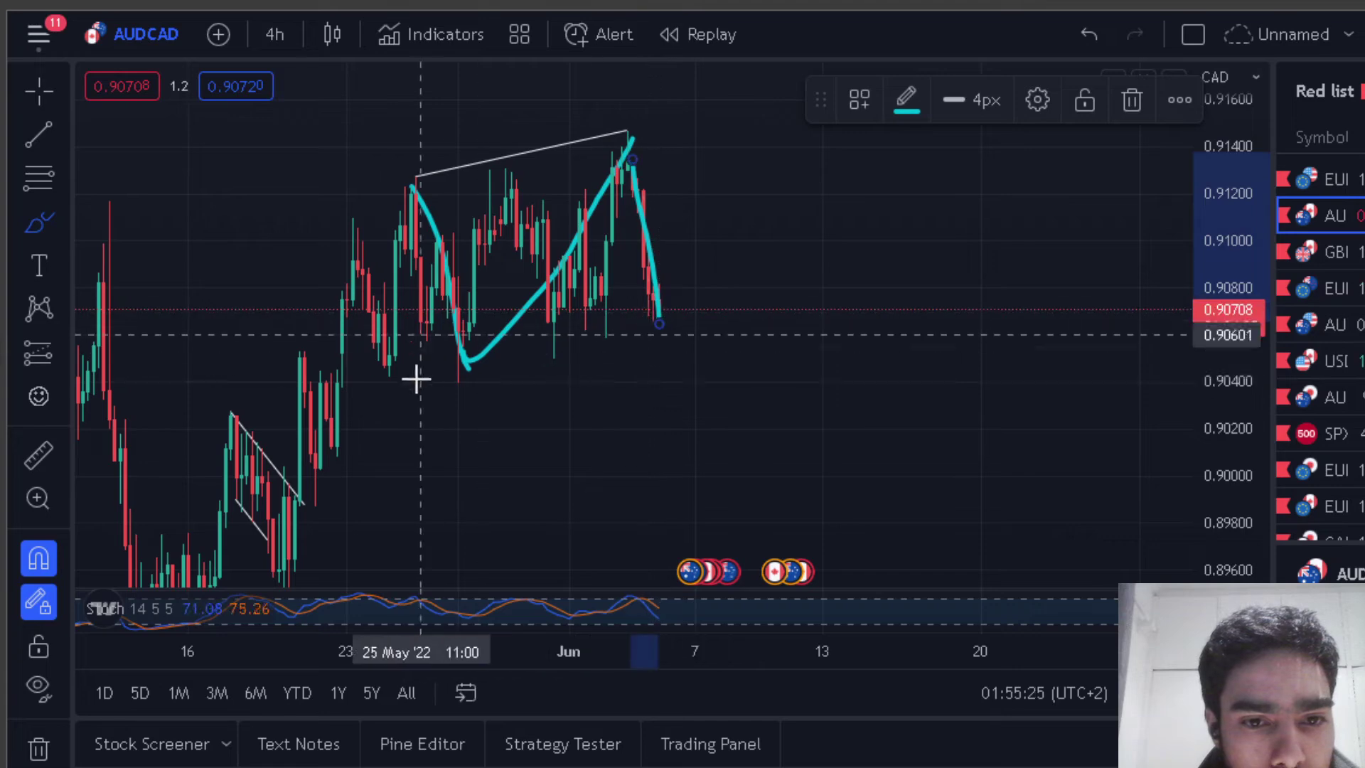
pyautogui.moveTo(459, 382)
pyautogui.mouseDown()
pyautogui.moveTo(667, 331)
pyautogui.moveTo(723, 23)
pyautogui.mouseUp()
pyautogui.press('Escape')
pyautogui.moveTo(817, 228); pyautogui.dragTo(821, 384)
pyautogui.click(36, 220)
pyautogui.moveTo(695, 215); pyautogui.dragTo(756, 228)
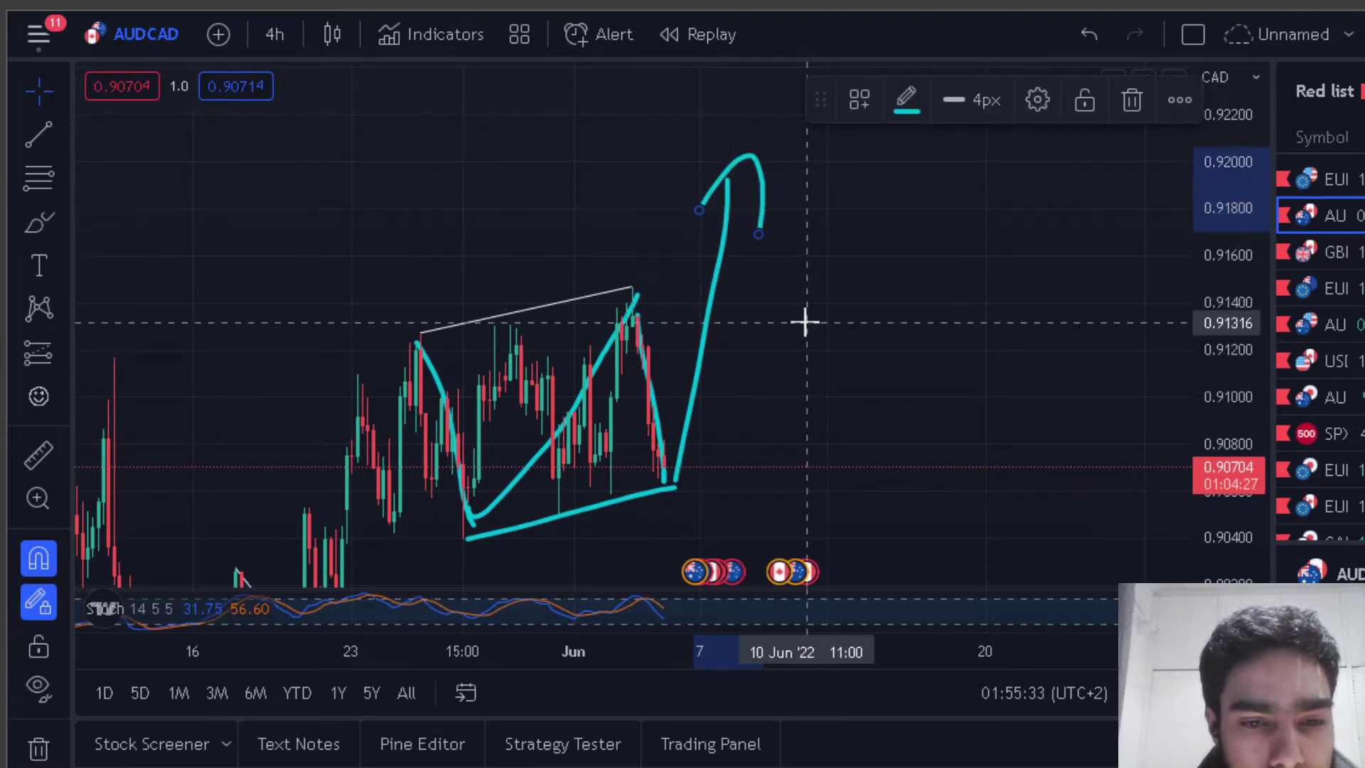
pyautogui.moveTo(835, 433); pyautogui.dragTo(845, 311)
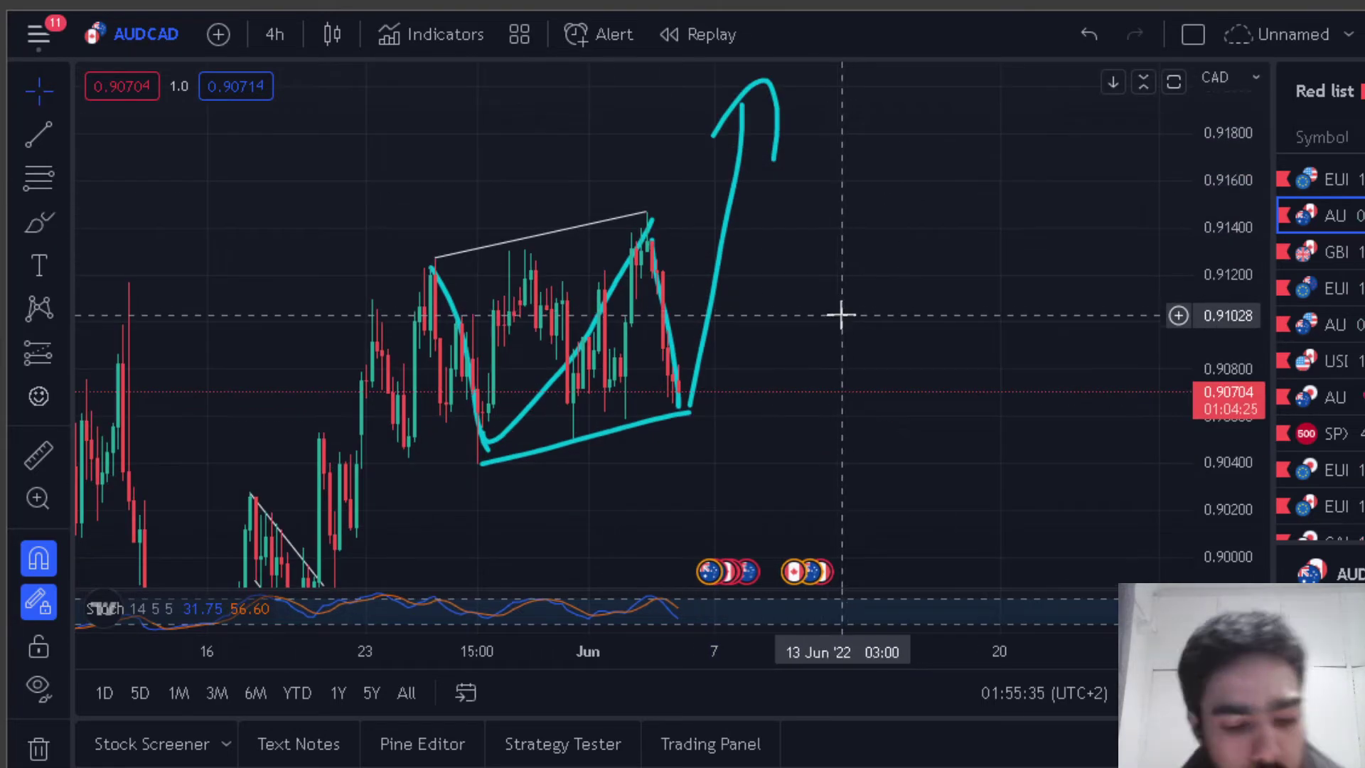
pyautogui.hotkey('ctrl', 'z')
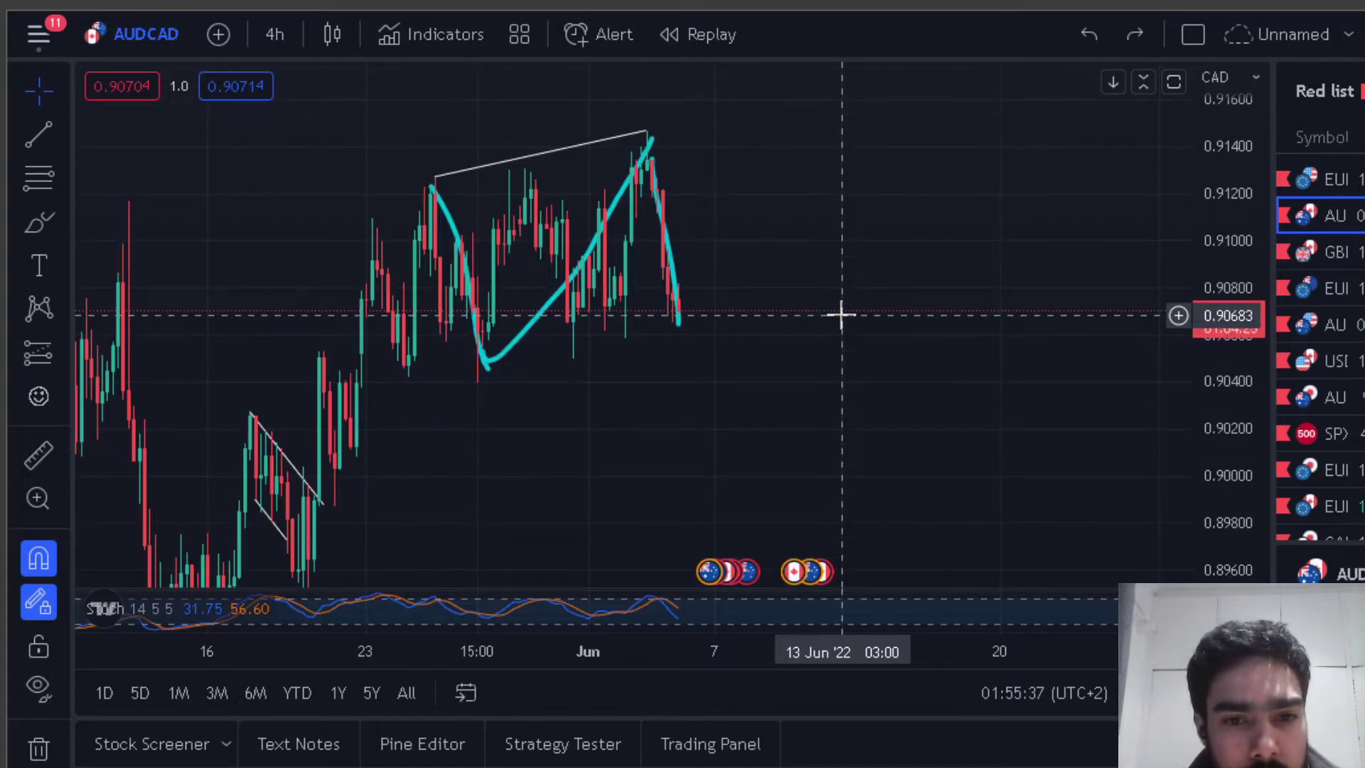
# Switch the AUDCAD chart to the 1-hour timeframe.
pyautogui.click(273, 34)
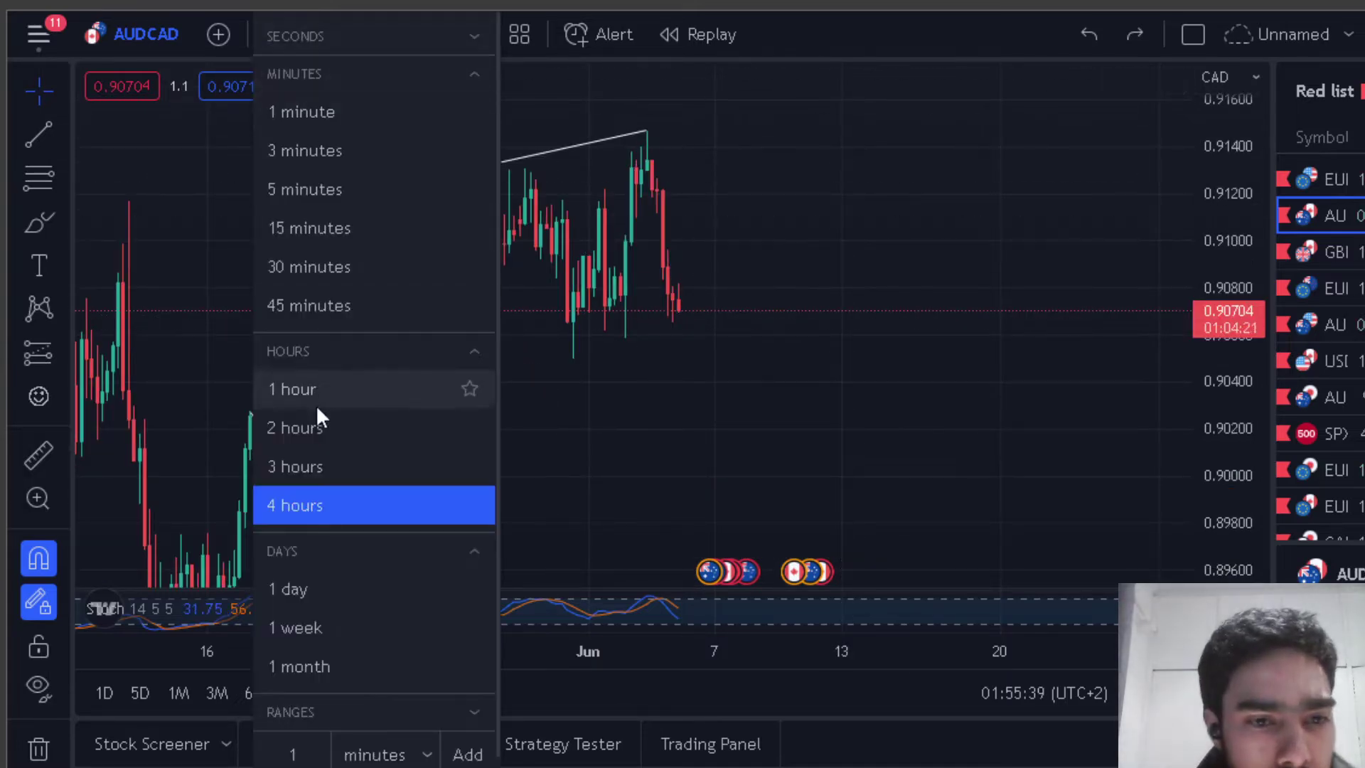
pyautogui.click(320, 408)
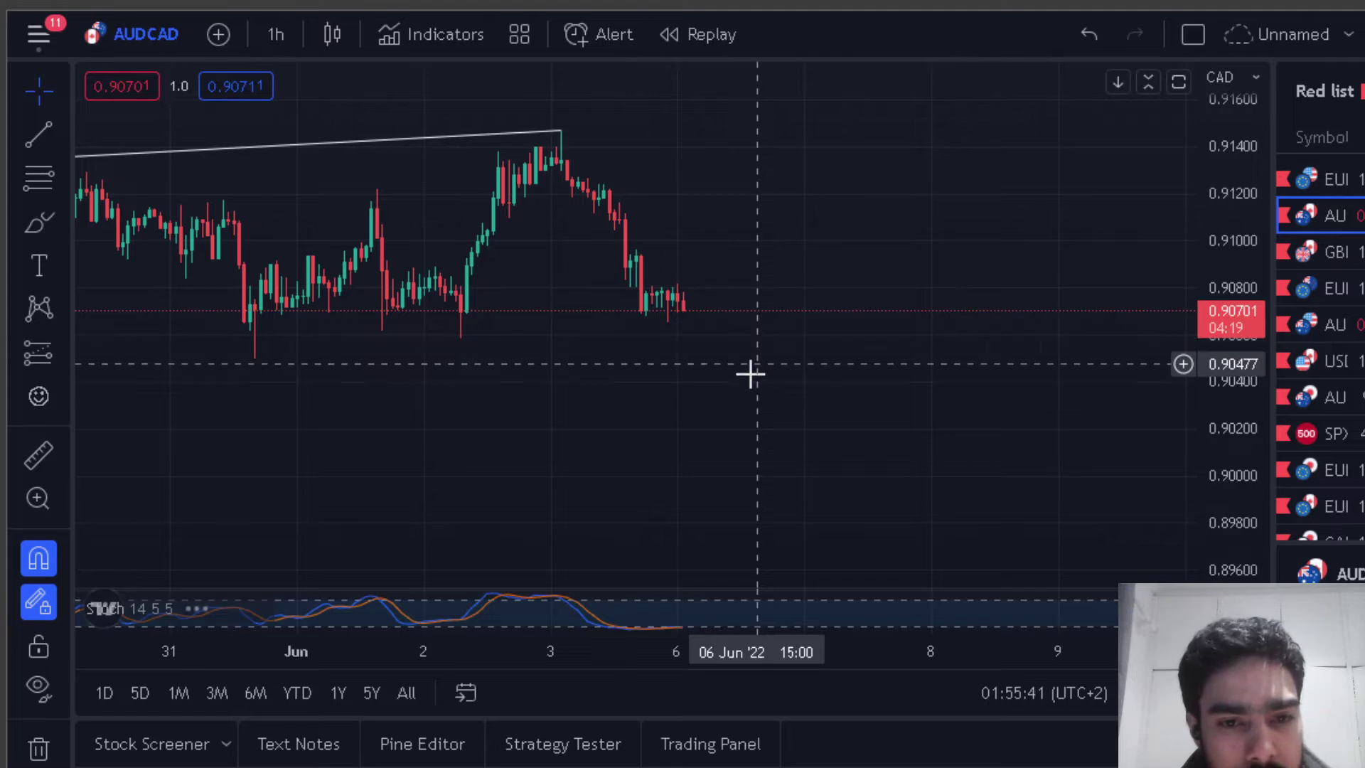
# Delete the leftover Brush stroke that follows the late-May decline on the AUDCAD 1-hour chart.
pyautogui.scroll(-8, 750, 373)
pyautogui.moveTo(1254, 430); pyautogui.dragTo(1208, 274)
pyautogui.scroll(4, 530, 411)
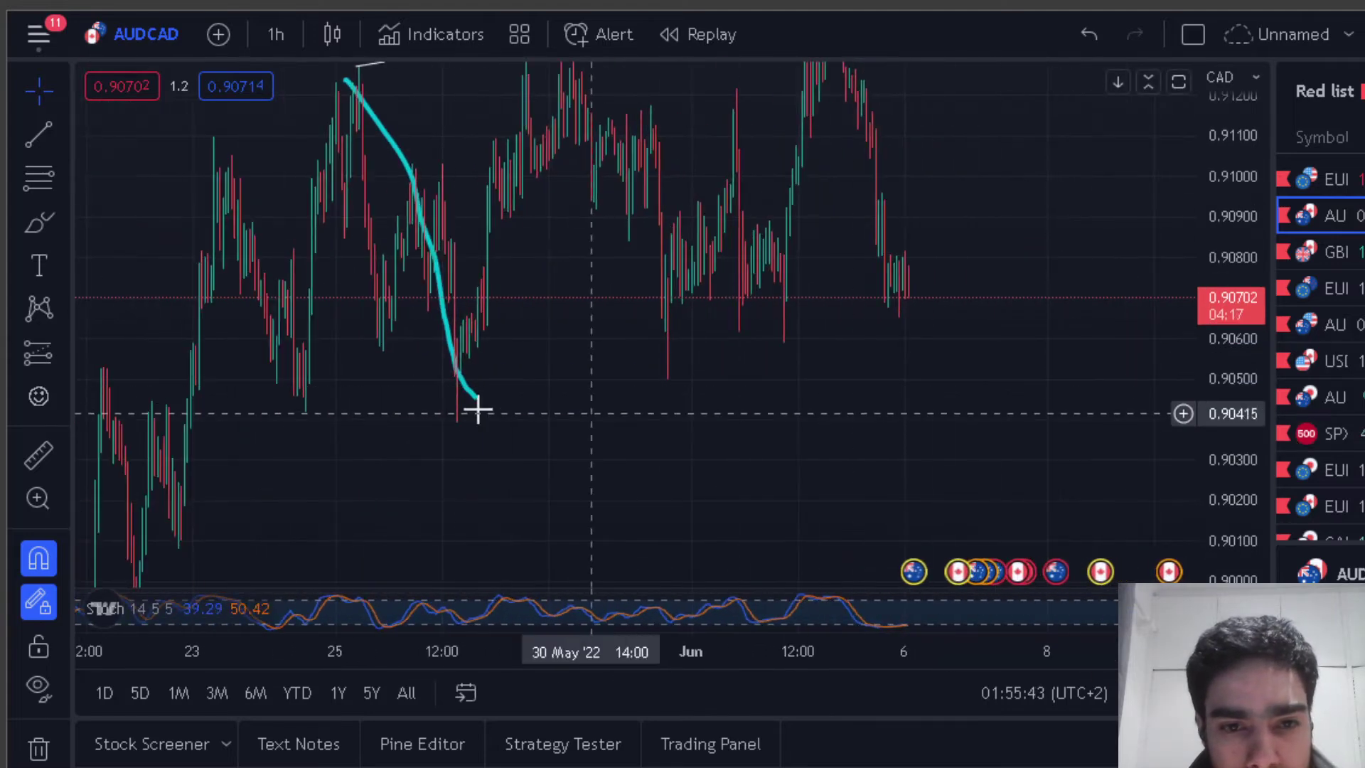
pyautogui.click(463, 389)
pyautogui.click(1134, 97)
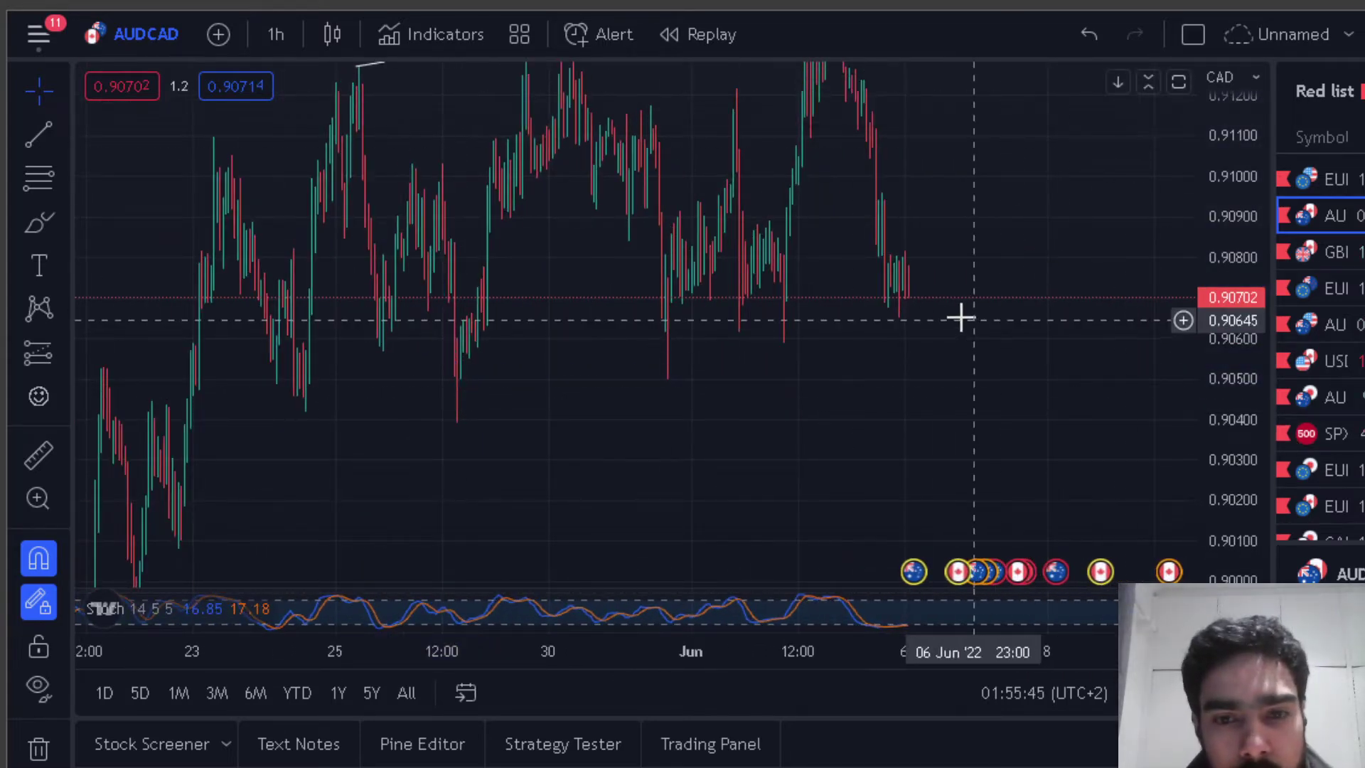
# Enlarge the Stochastic pane beneath the AUDCAD price chart, framing the latest candles above it.
pyautogui.moveTo(981, 250); pyautogui.dragTo(853, 412)
pyautogui.moveTo(841, 499); pyautogui.dragTo(789, 413)
pyautogui.scroll(4, 788, 414)
pyautogui.moveTo(631, 399); pyautogui.dragTo(786, 363)
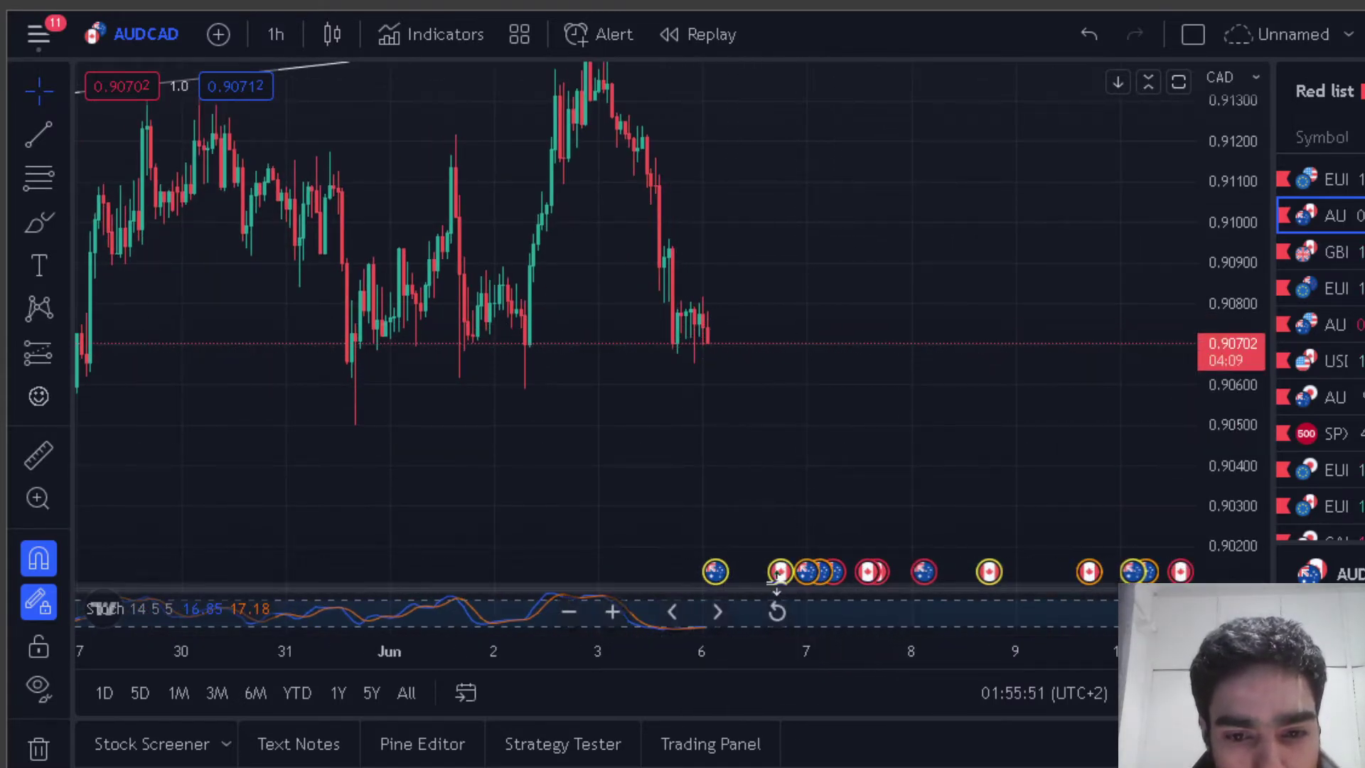
pyautogui.moveTo(773, 587); pyautogui.dragTo(772, 385)
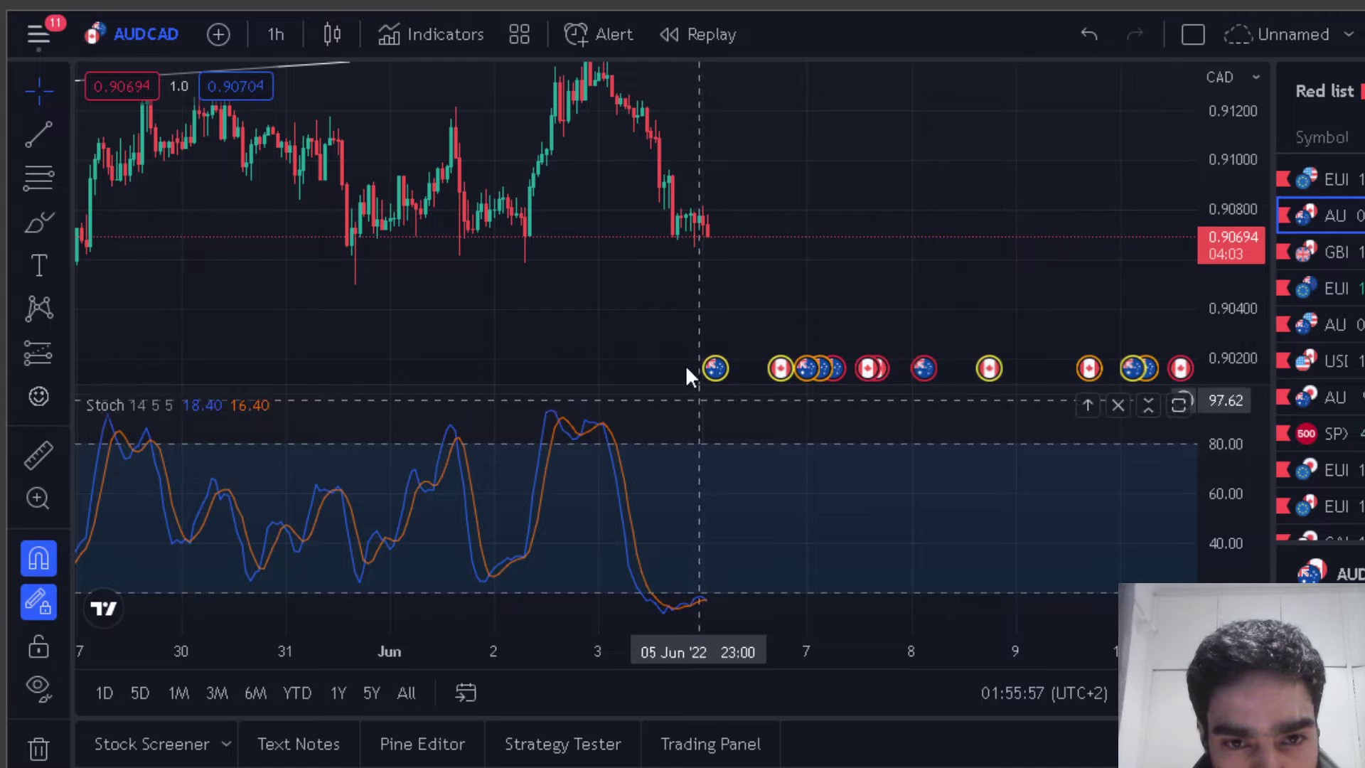
# Mark the most recent falling AUDCAD lows with a short Brush stroke and compare them with the Stochastic lines.
pyautogui.click(43, 227)
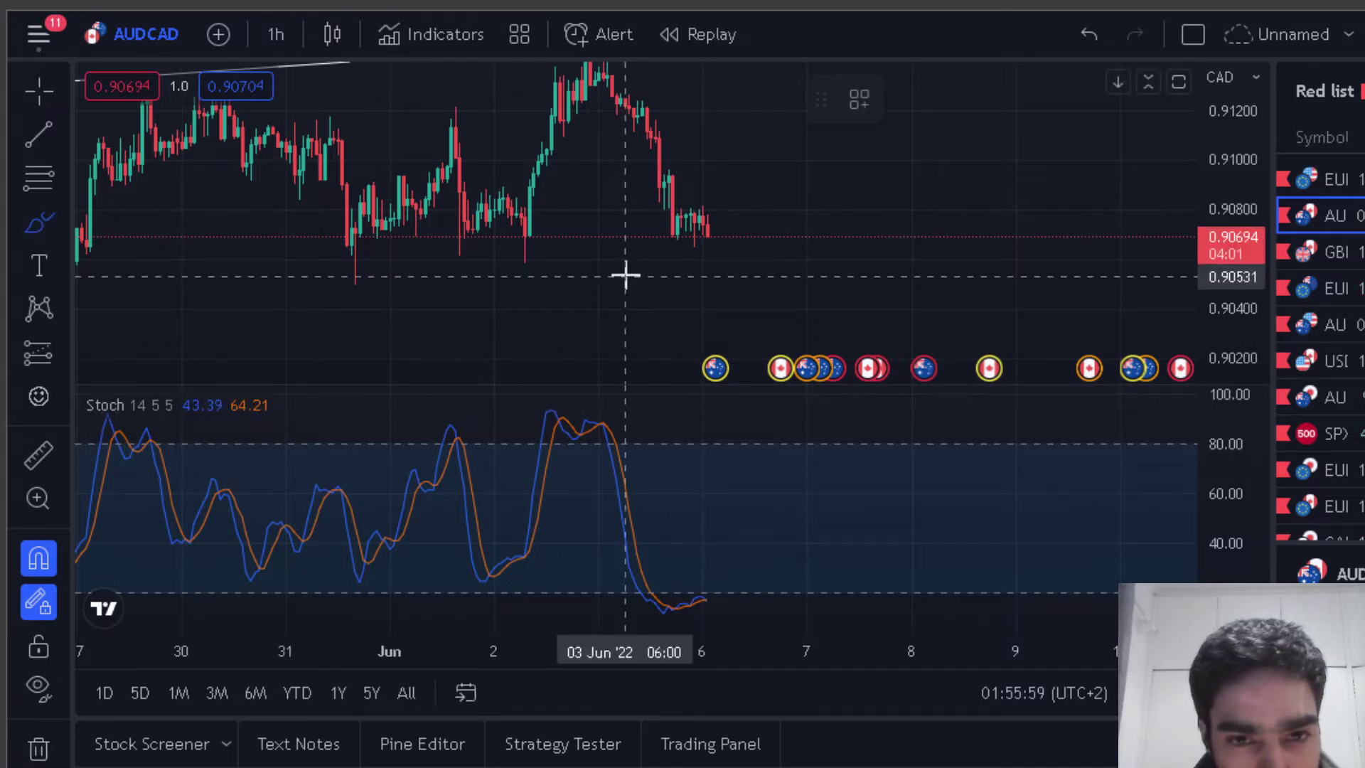
pyautogui.moveTo(672, 235); pyautogui.dragTo(701, 254)
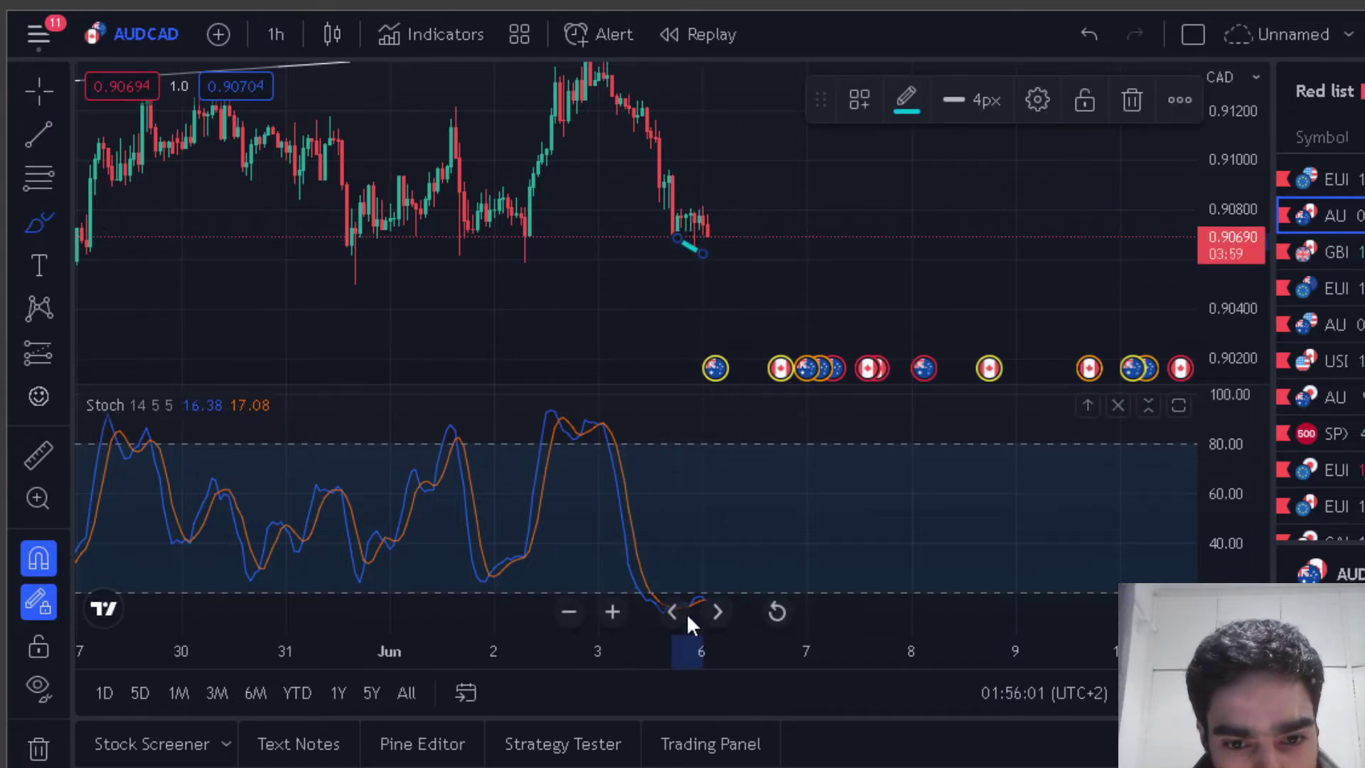
pyautogui.press('Escape')
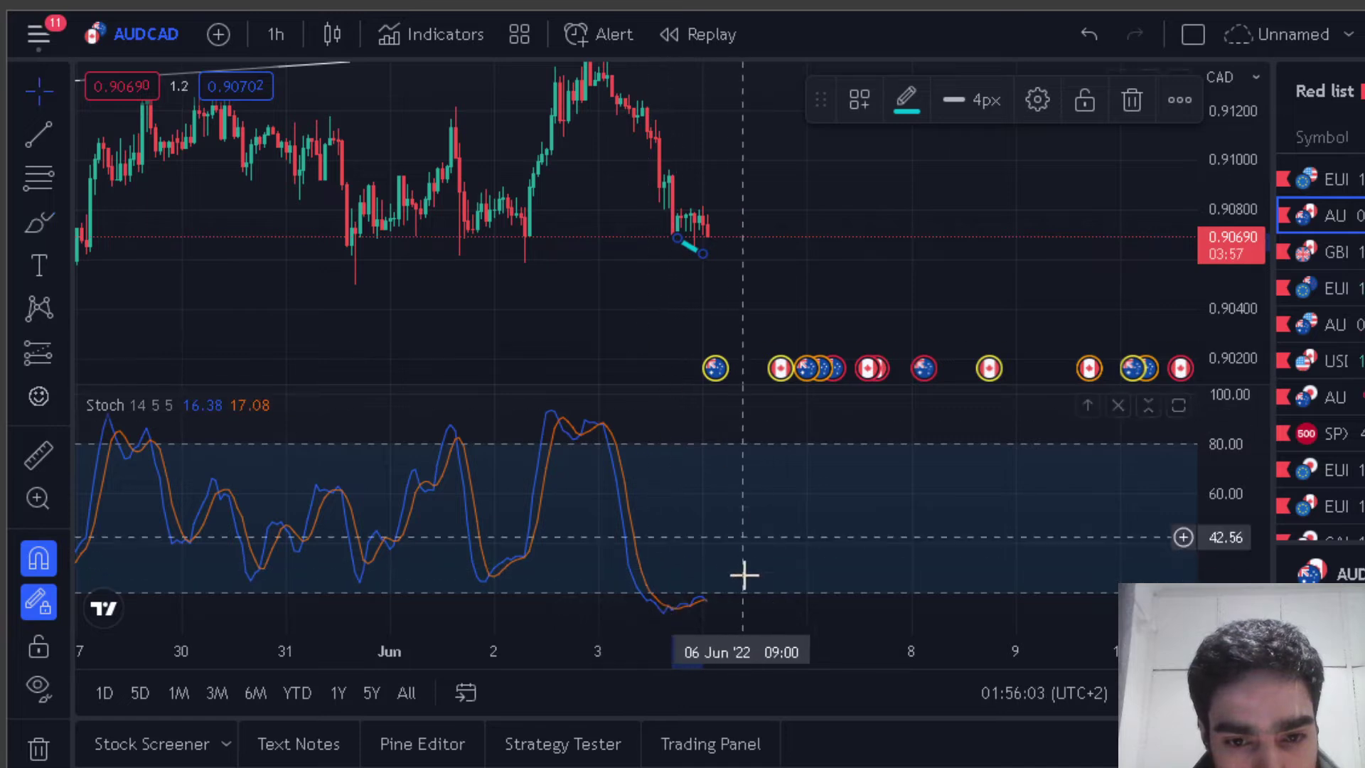
pyautogui.click(675, 601)
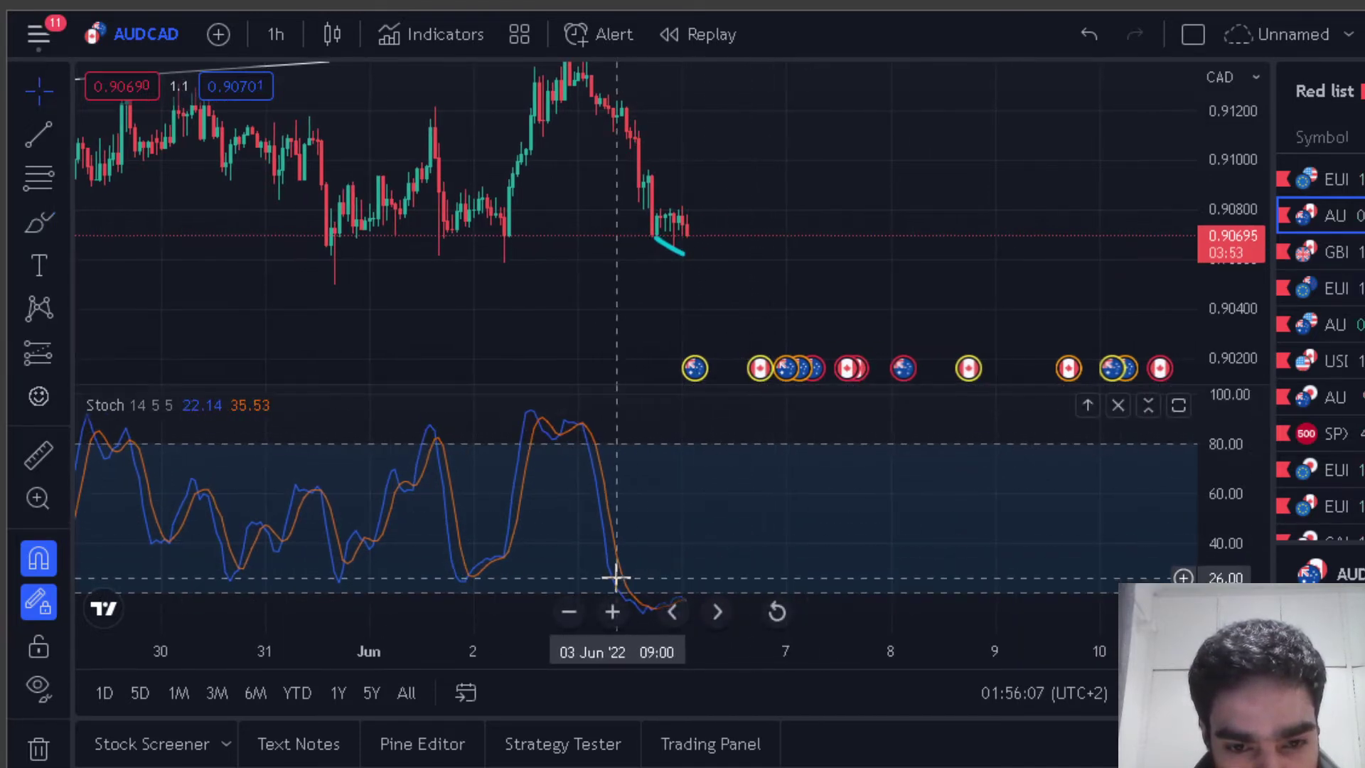
pyautogui.moveTo(615, 573); pyautogui.dragTo(609, 542)
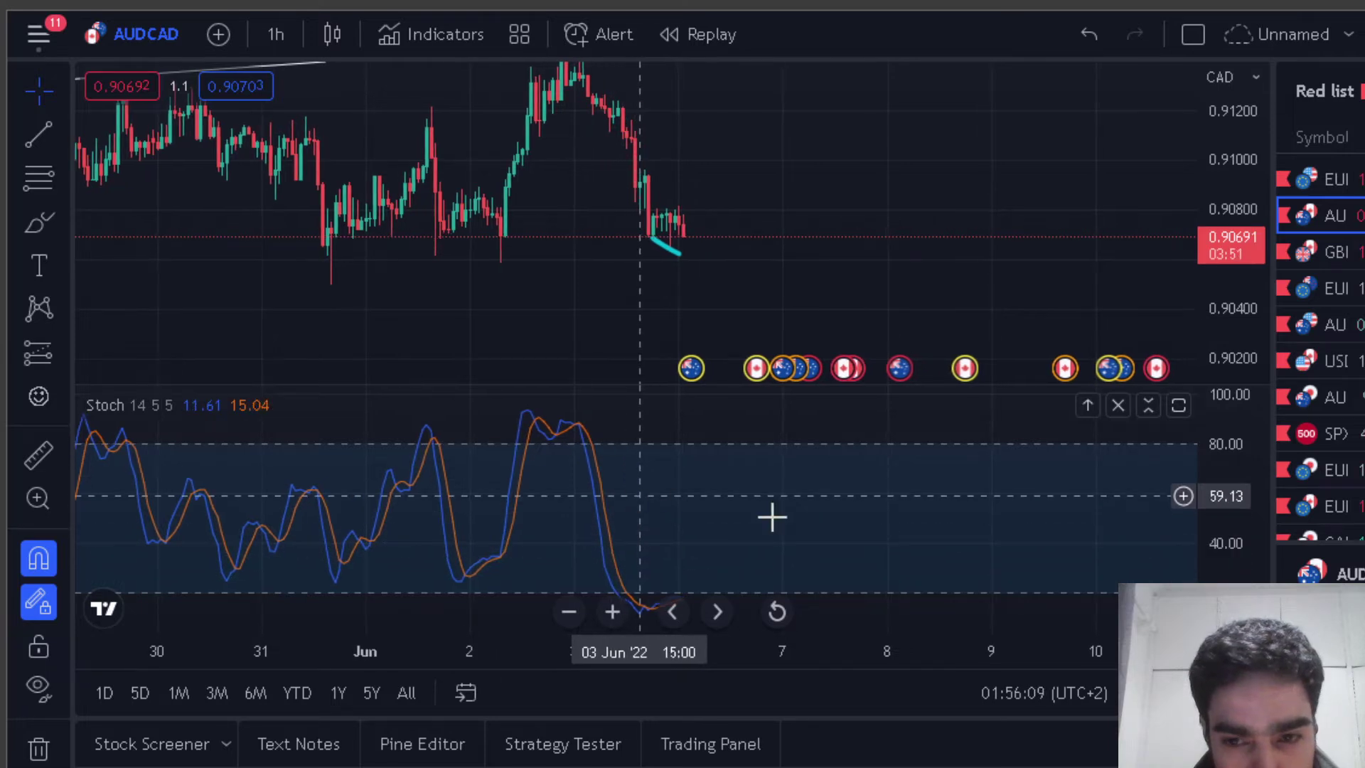
pyautogui.click(1051, 597)
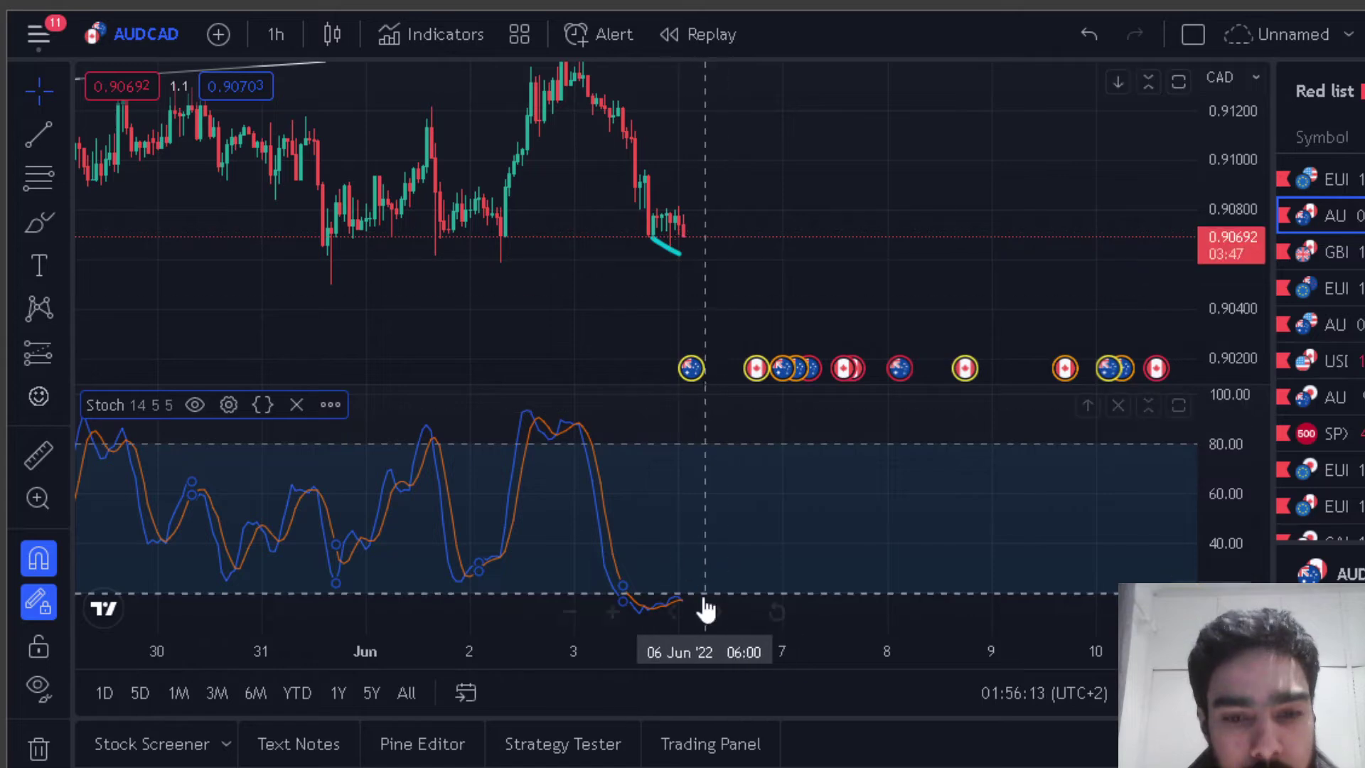
pyautogui.scroll(-2, 756, 305)
pyautogui.scroll(-2, 1003, 289)
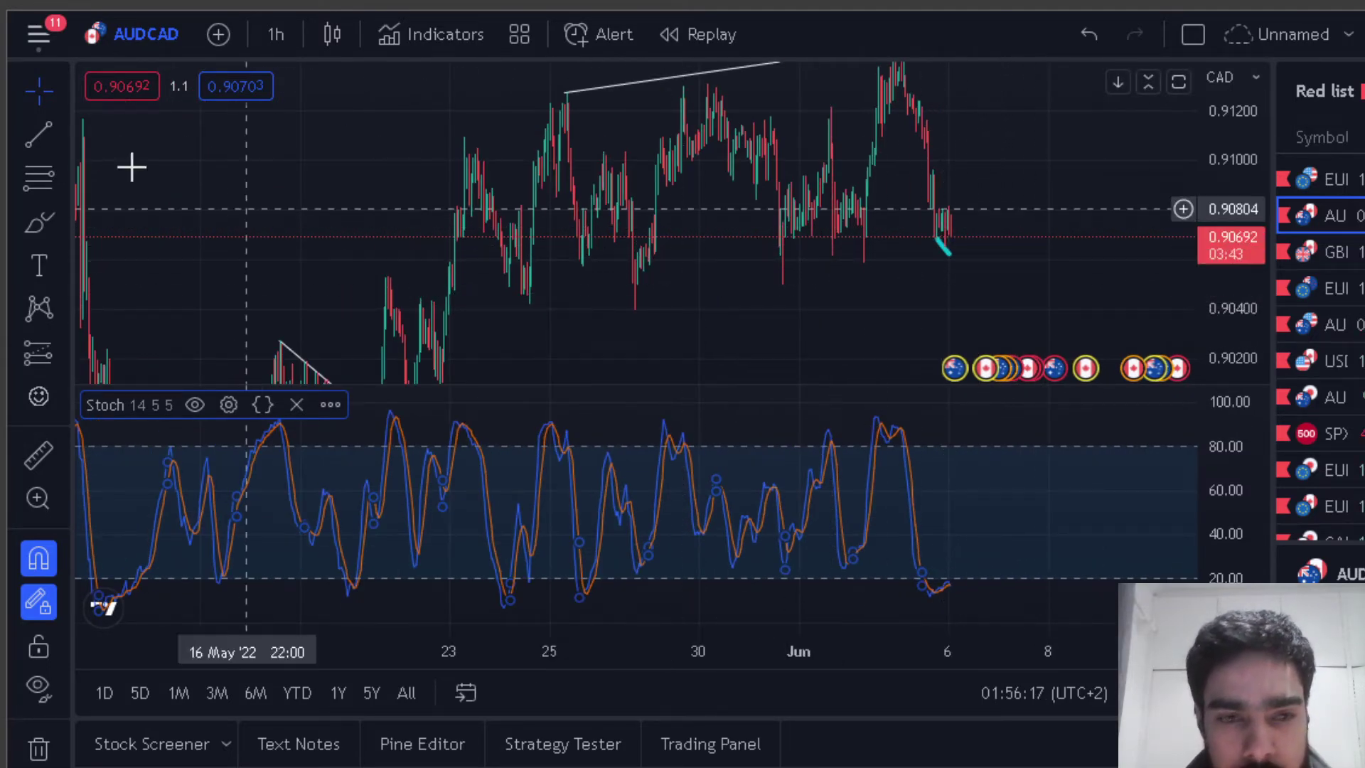
pyautogui.click(40, 222)
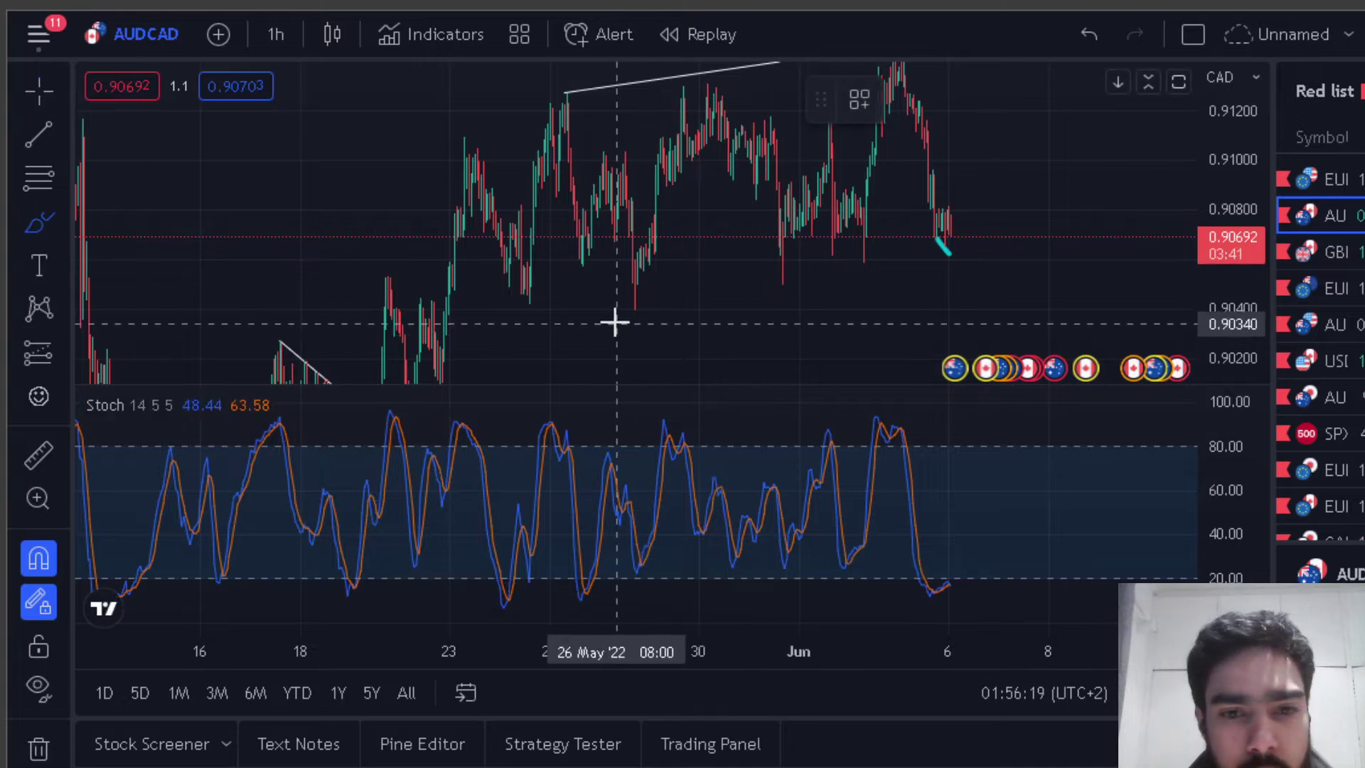
pyautogui.moveTo(635, 311)
pyautogui.mouseDown()
pyautogui.moveTo(1069, 280)
pyautogui.moveTo(963, 305)
pyautogui.mouseUp()
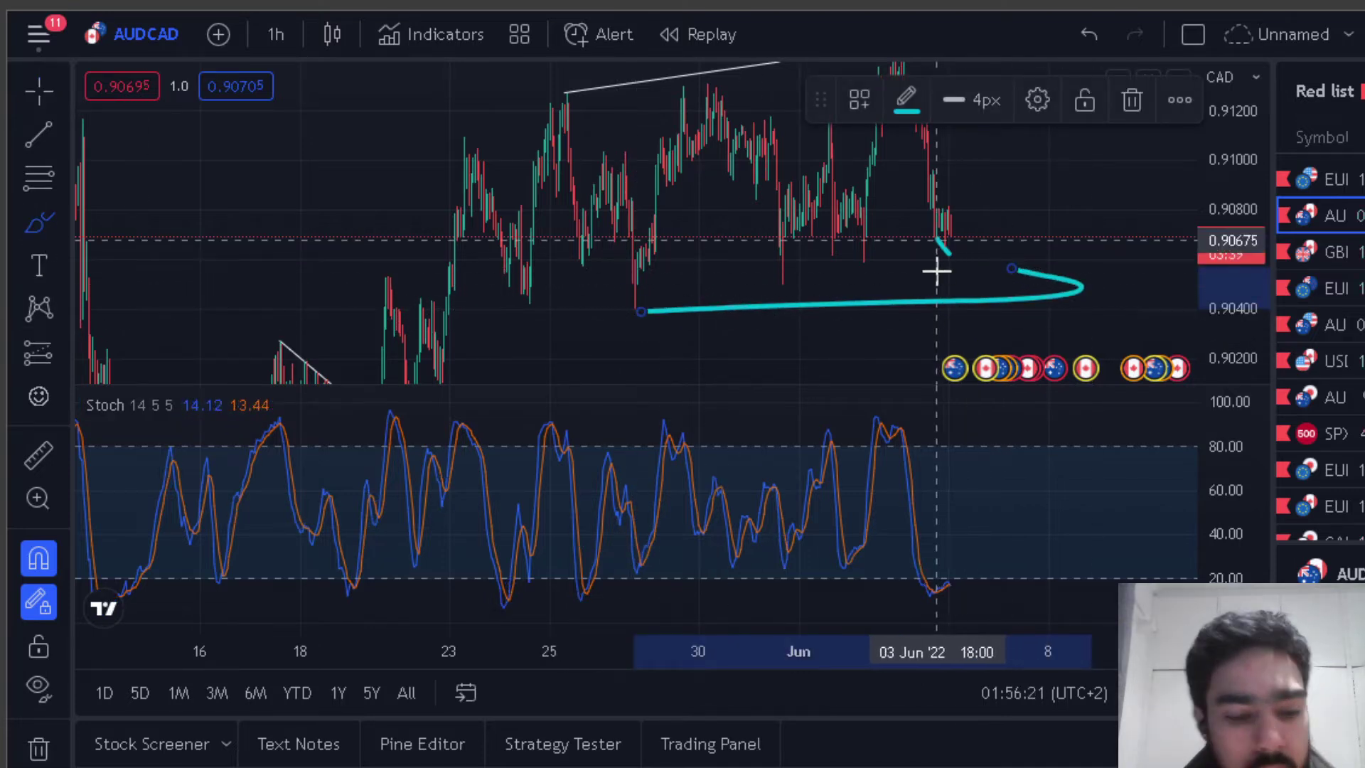
pyautogui.hotkey('ctrl', 'z')
# Draw a rising trend line under the AUDCAD lows, from the late-May low to about 7 June.
pyautogui.click(36, 129)
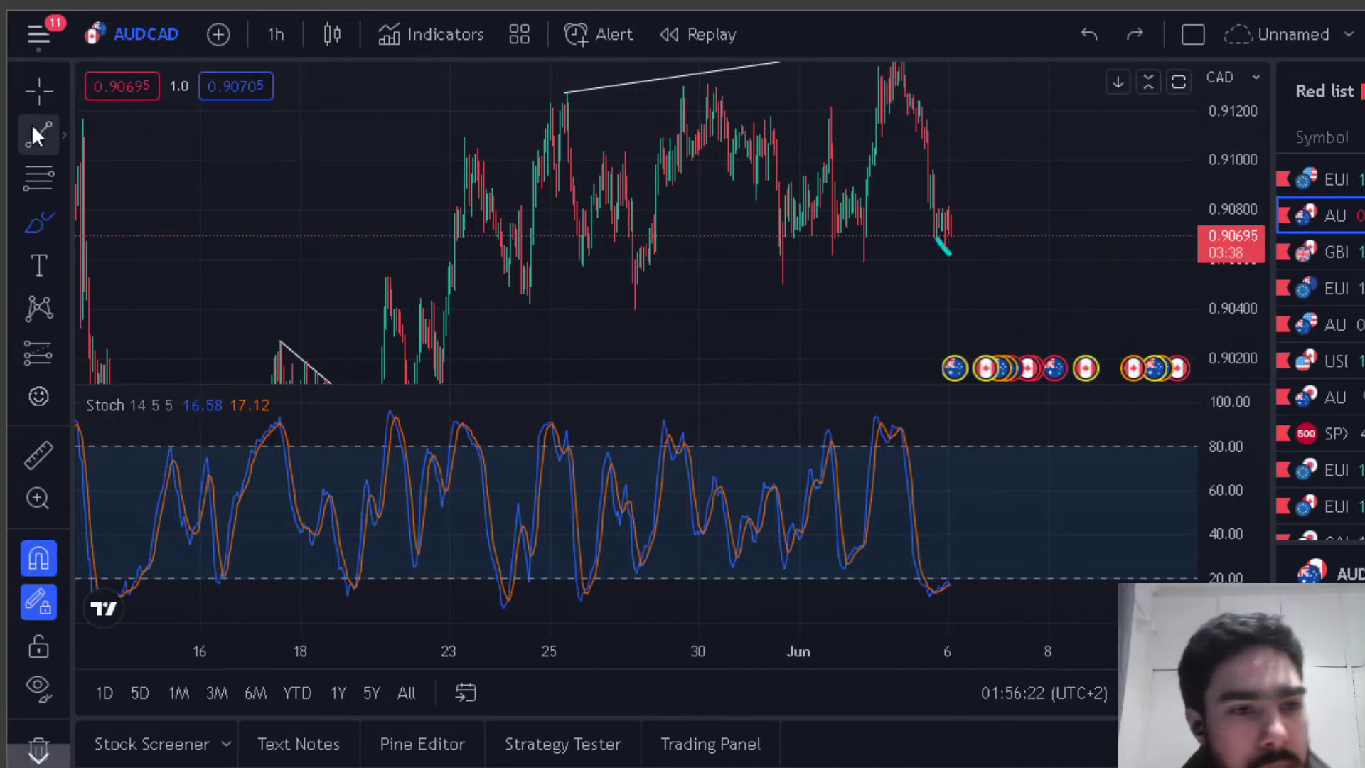
pyautogui.click(635, 312)
pyautogui.click(1031, 265)
pyautogui.moveTo(1101, 259)
pyautogui.mouseDown()
pyautogui.moveTo(956, 348)
pyautogui.moveTo(916, 304)
pyautogui.mouseUp()
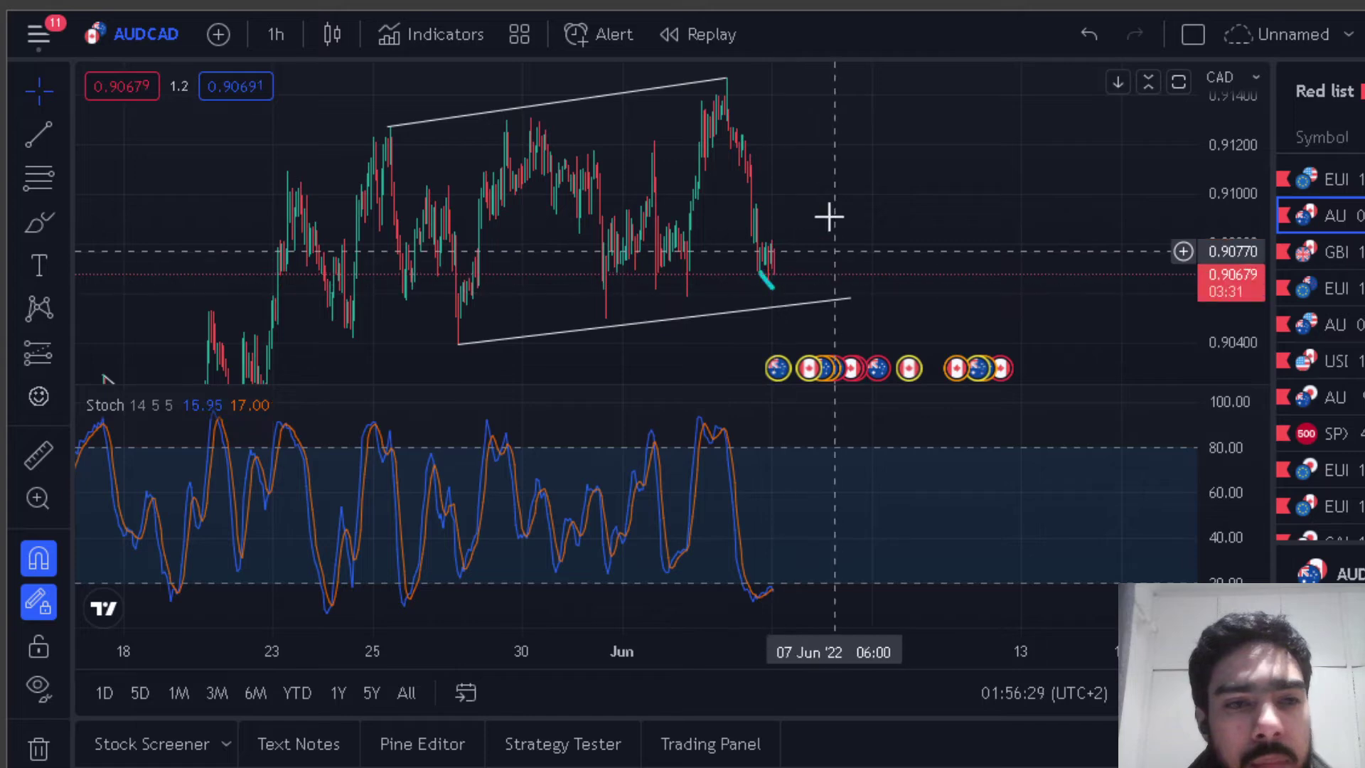
# Switch AUDCAD to the 4-hour timeframe and examine the rising channel within the wider price structure.
pyautogui.click(284, 36)
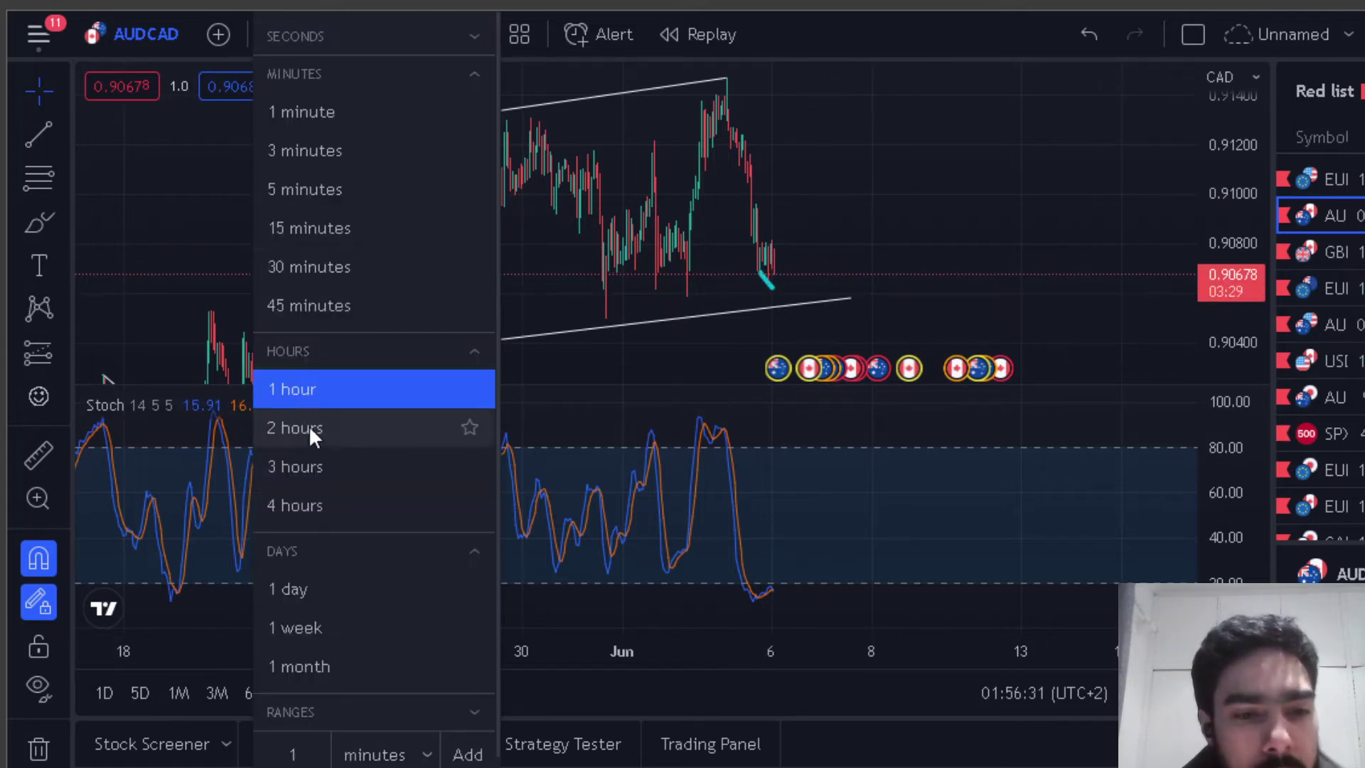
pyautogui.click(315, 500)
pyautogui.scroll(-5, 807, 244)
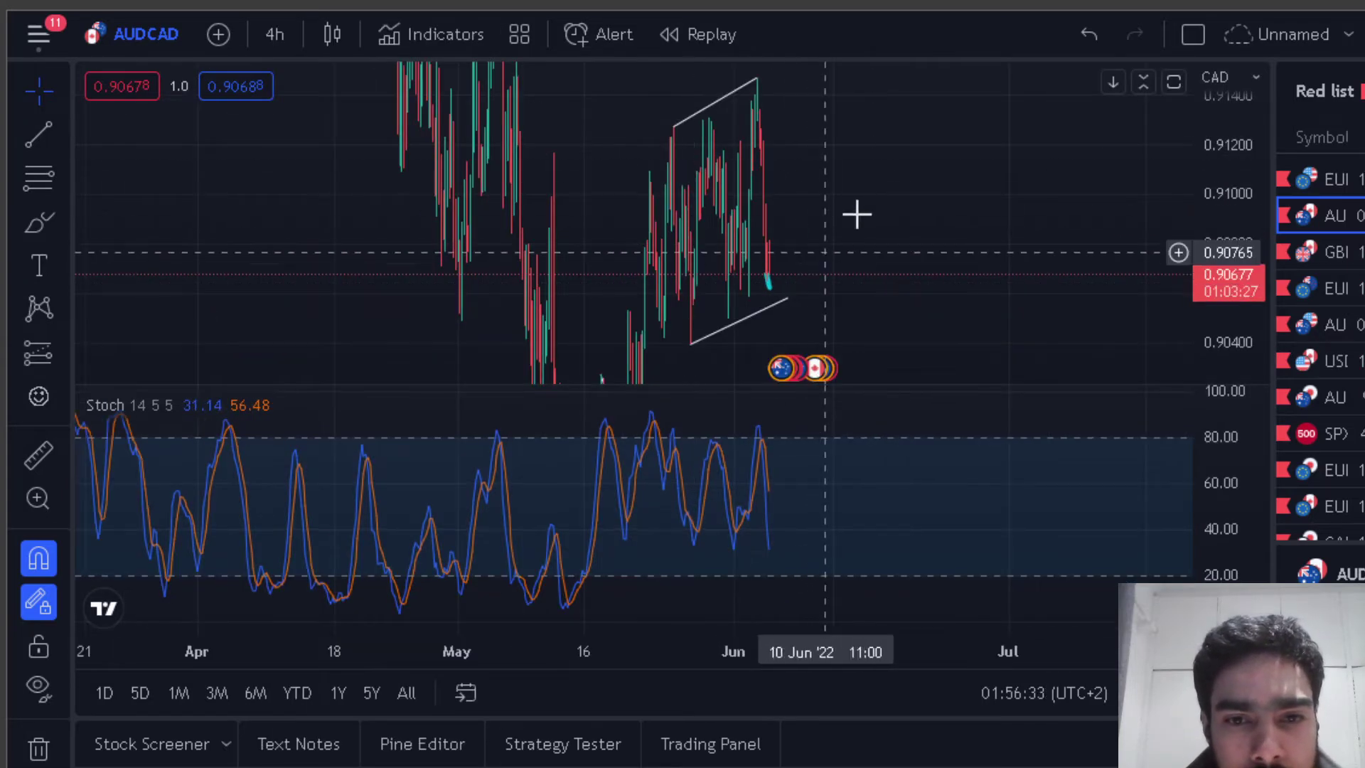
pyautogui.moveTo(1249, 173); pyautogui.dragTo(1265, 363)
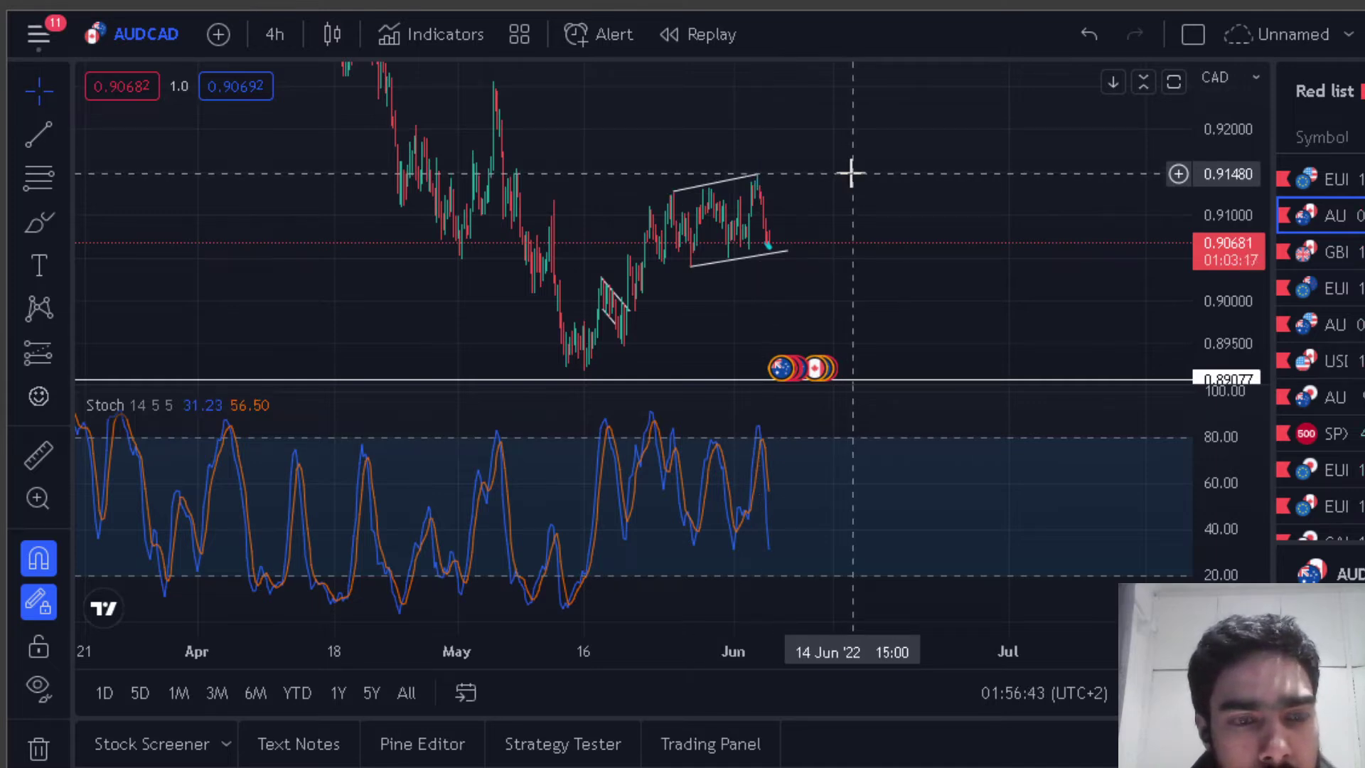
# Return the AUDCAD chart to the 1-hour timeframe, focused on the latest candles above the lower trend line.
pyautogui.click(274, 34)
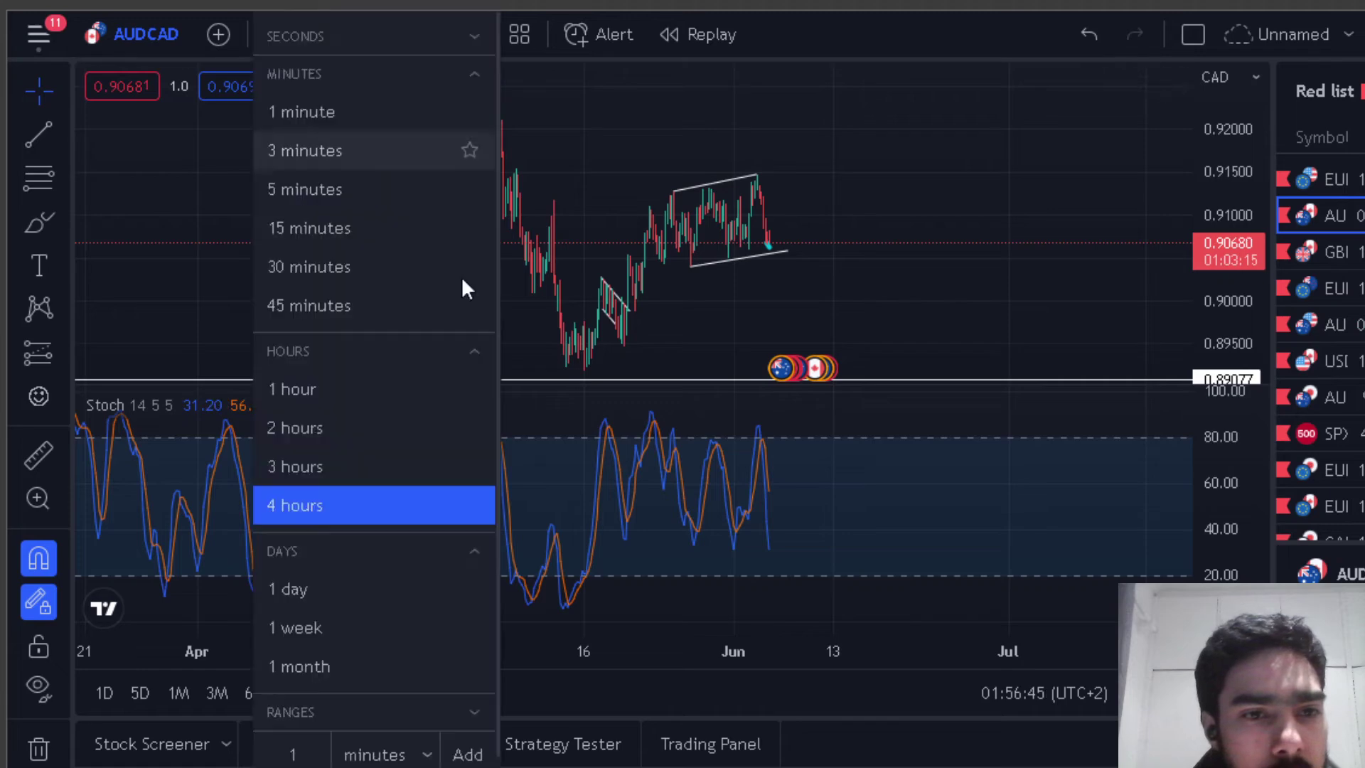
pyautogui.click(303, 390)
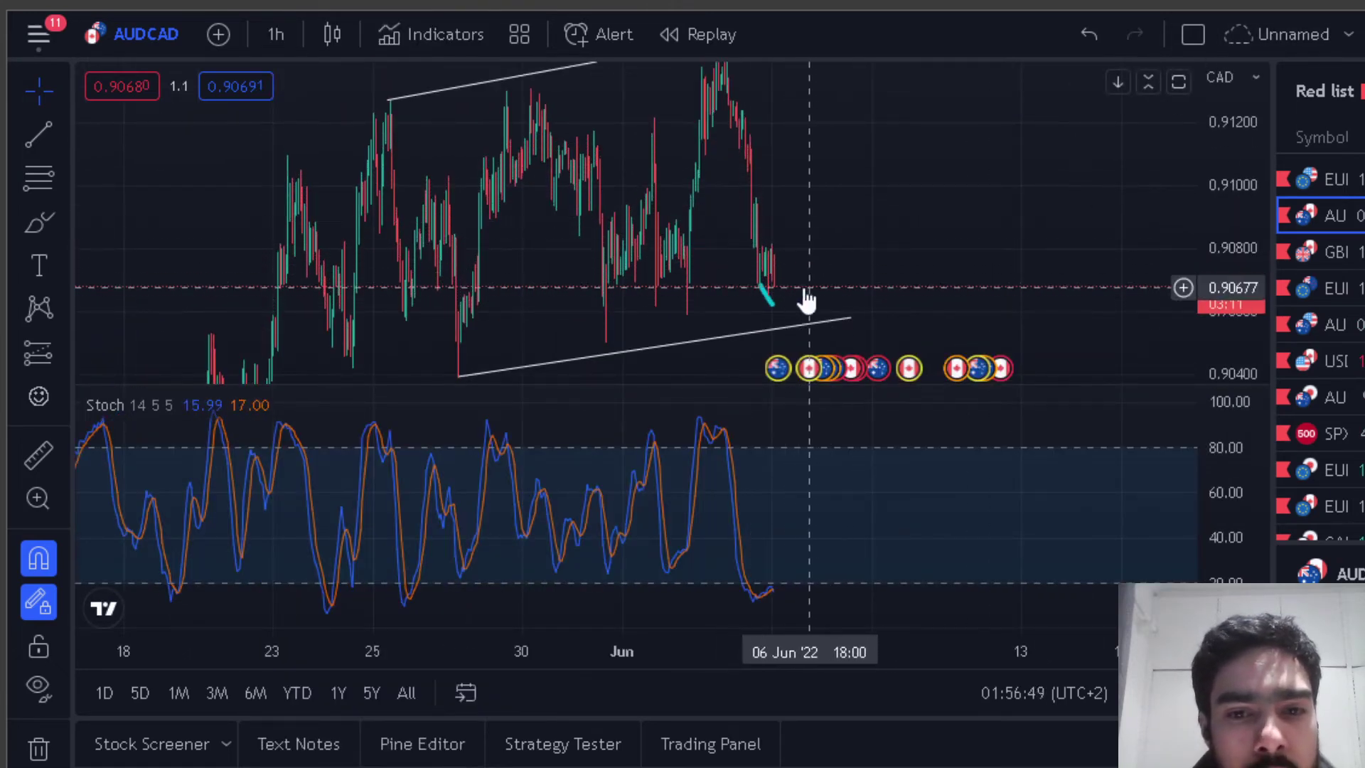
pyautogui.scroll(2, 797, 316)
pyautogui.scroll(3, 747, 296)
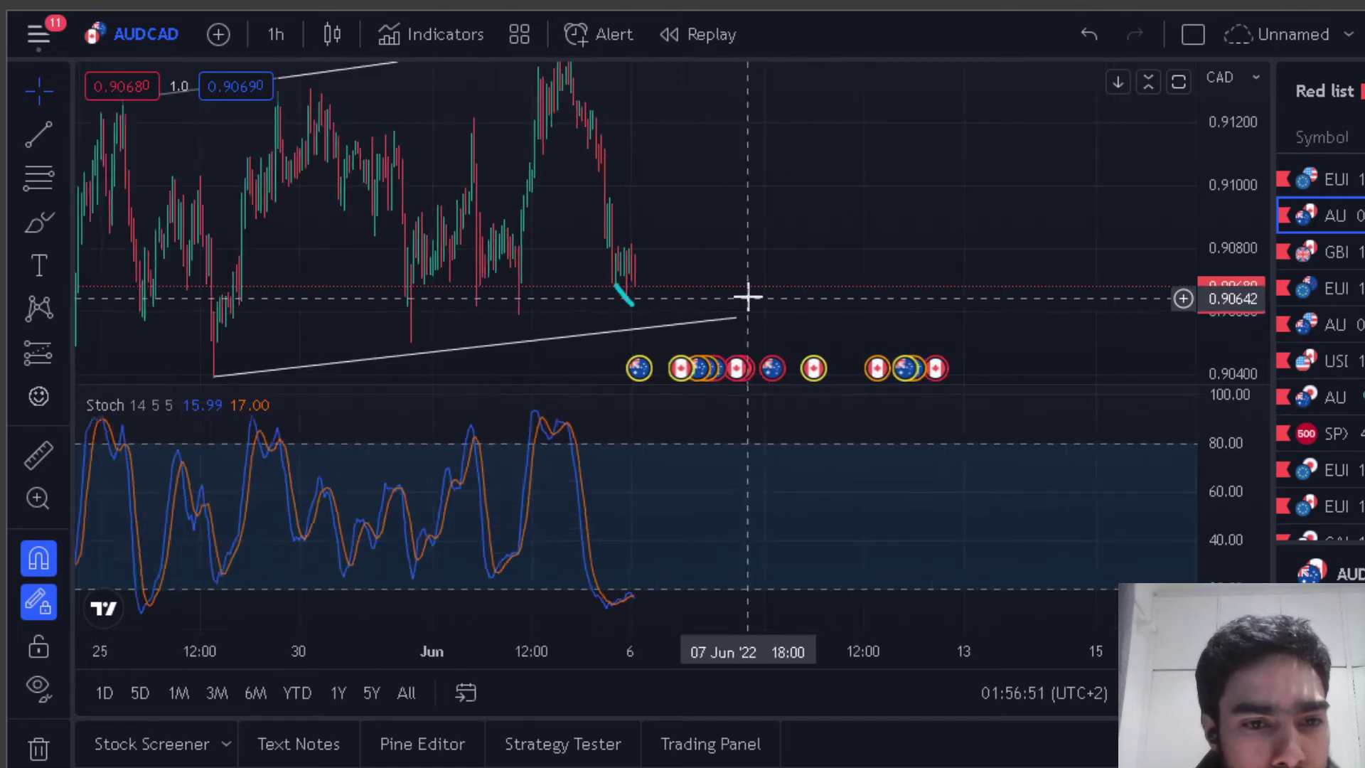
# Sketch an expected AUDCAD rise followed by a small consolidation with the Brush, and undo the strokes.
pyautogui.click(38, 222)
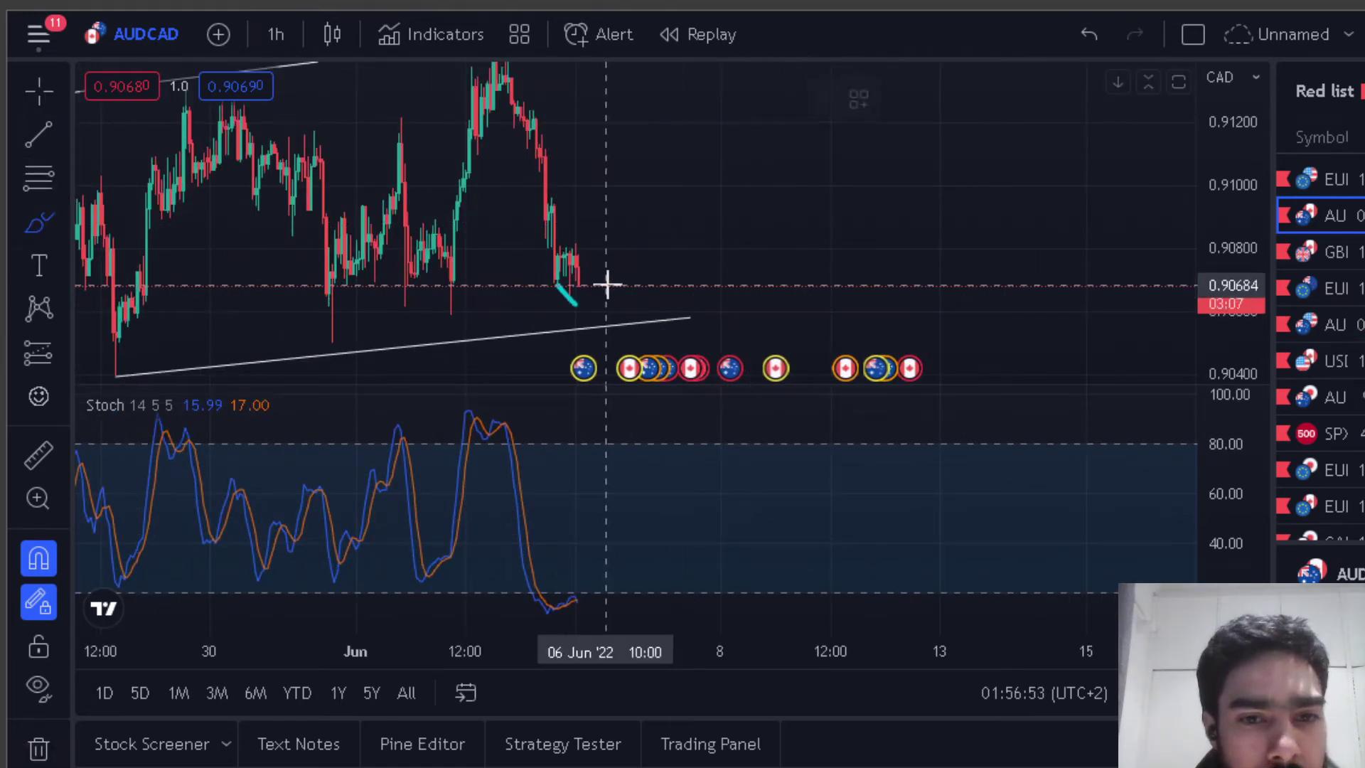
pyautogui.moveTo(567, 281)
pyautogui.mouseDown()
pyautogui.moveTo(578, 301)
pyautogui.moveTo(593, 193)
pyautogui.moveTo(647, 207)
pyautogui.moveTo(654, 232)
pyautogui.mouseUp()
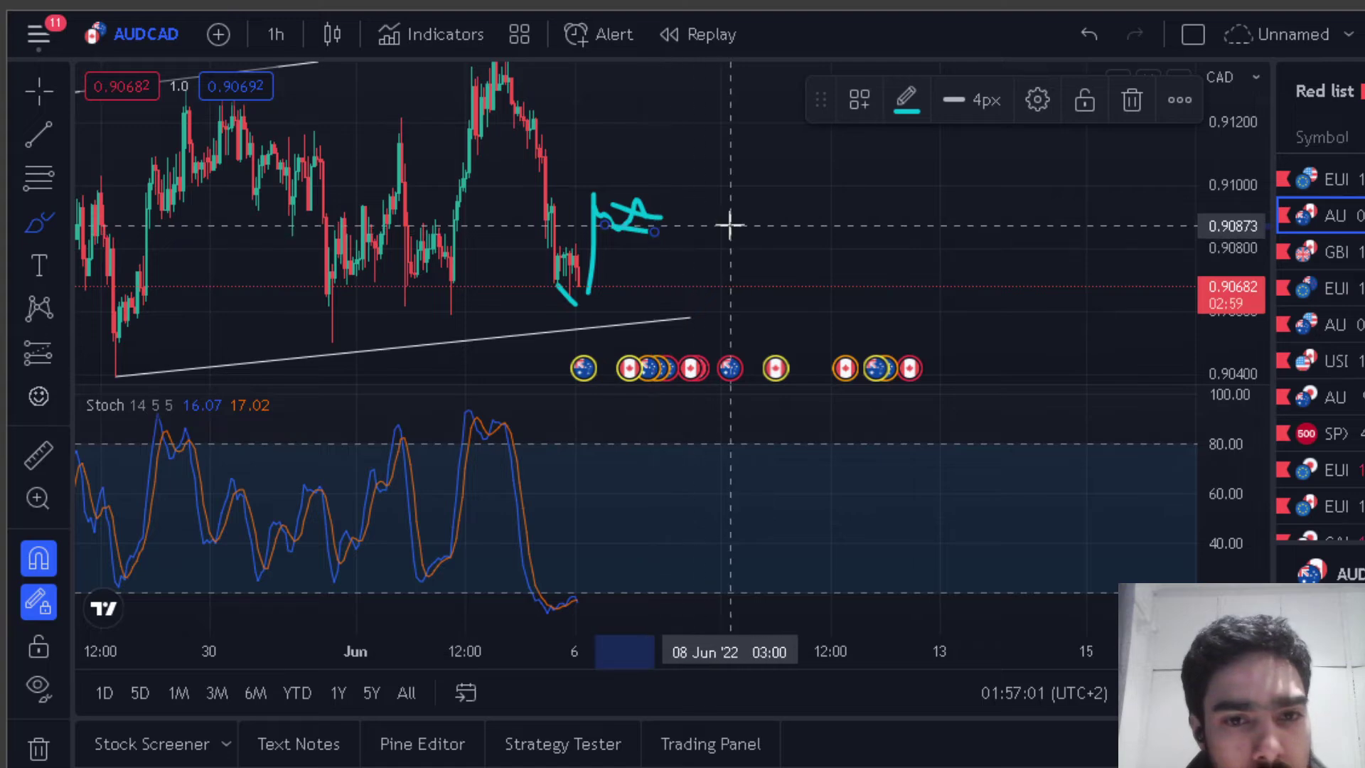
pyautogui.moveTo(761, 256); pyautogui.dragTo(757, 269)
pyautogui.hotkey('ctrl', 'z')
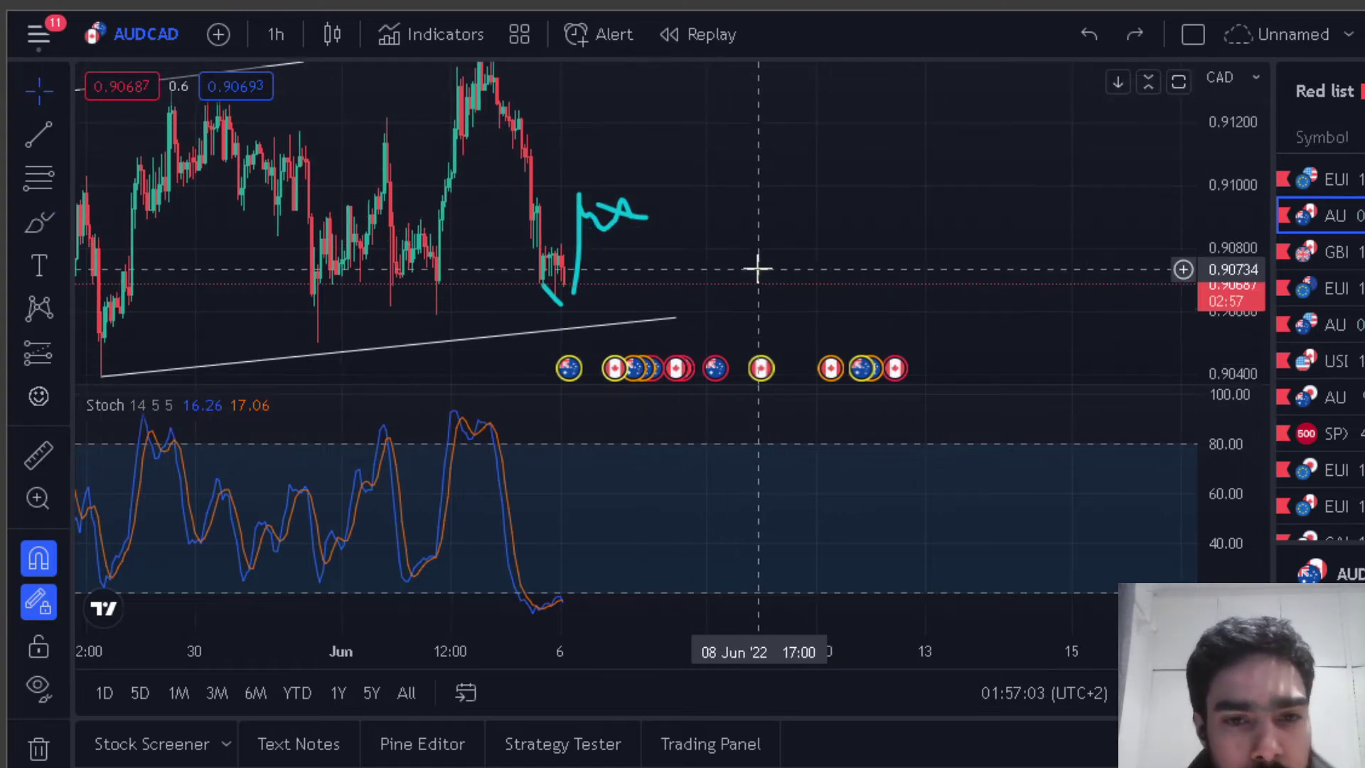
pyautogui.hotkey('ctrl', 'z')
pyautogui.hotkey('ctrl', 'z')
# Switch to the GBPCAD chart and examine the decline from the dashed 1.60672 level.
pyautogui.scroll(-12, 790, 213)
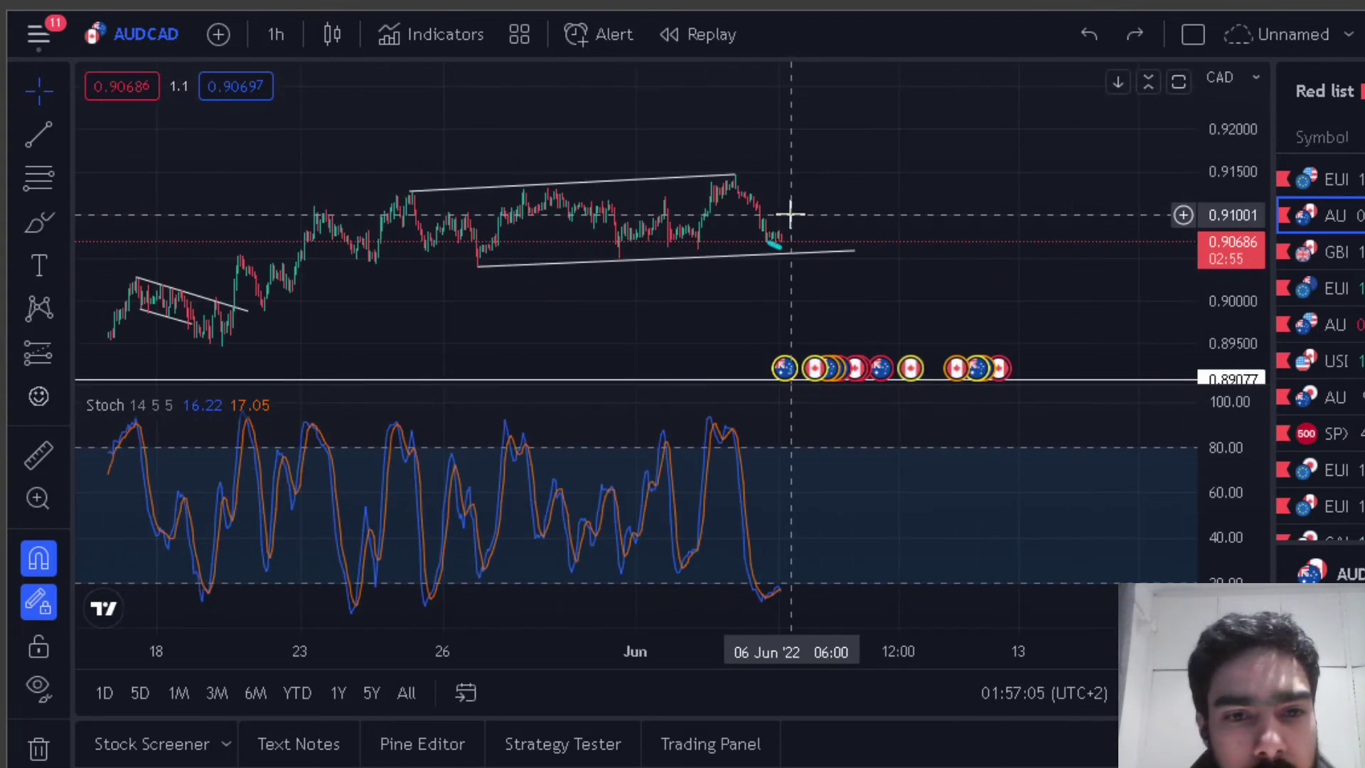
pyautogui.moveTo(1237, 297); pyautogui.dragTo(1236, 142)
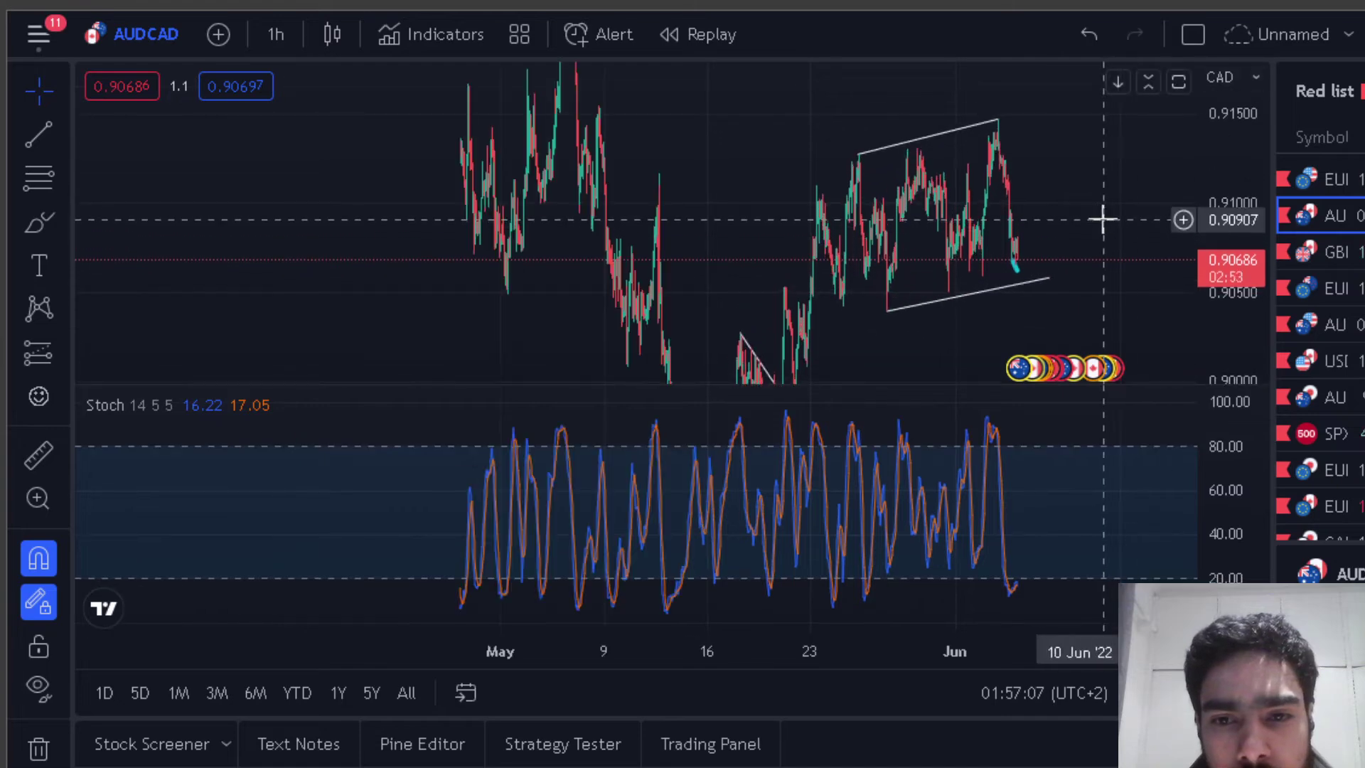
pyautogui.press('Down')
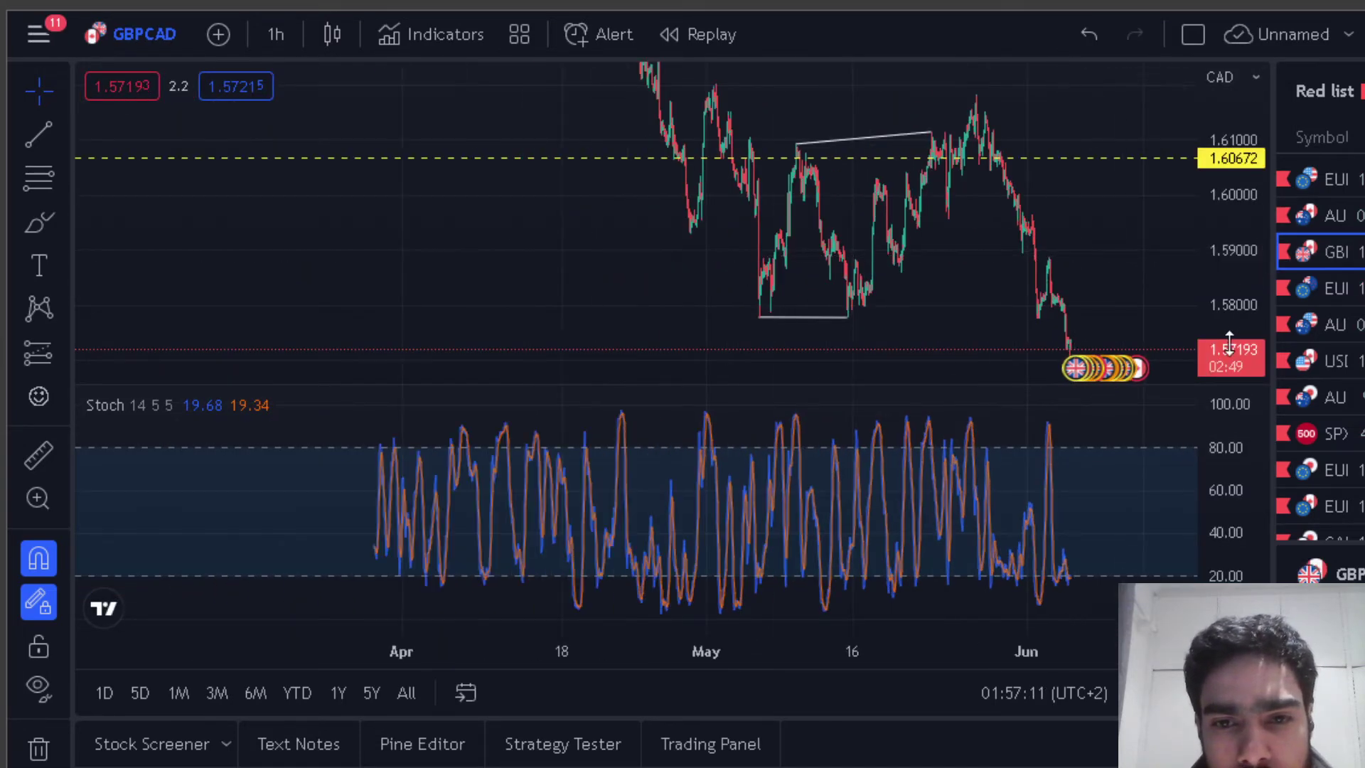
pyautogui.moveTo(1090, 261); pyautogui.dragTo(854, 248)
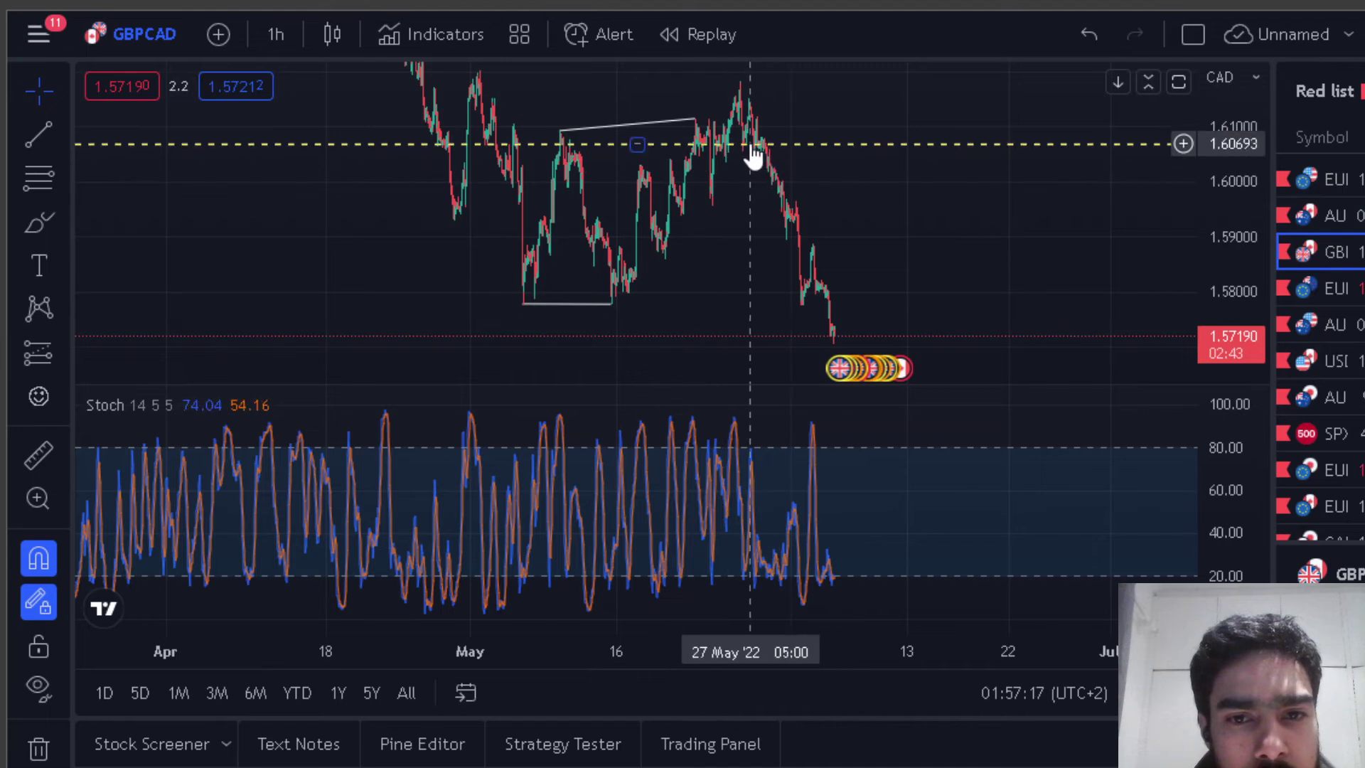
pyautogui.click(709, 146)
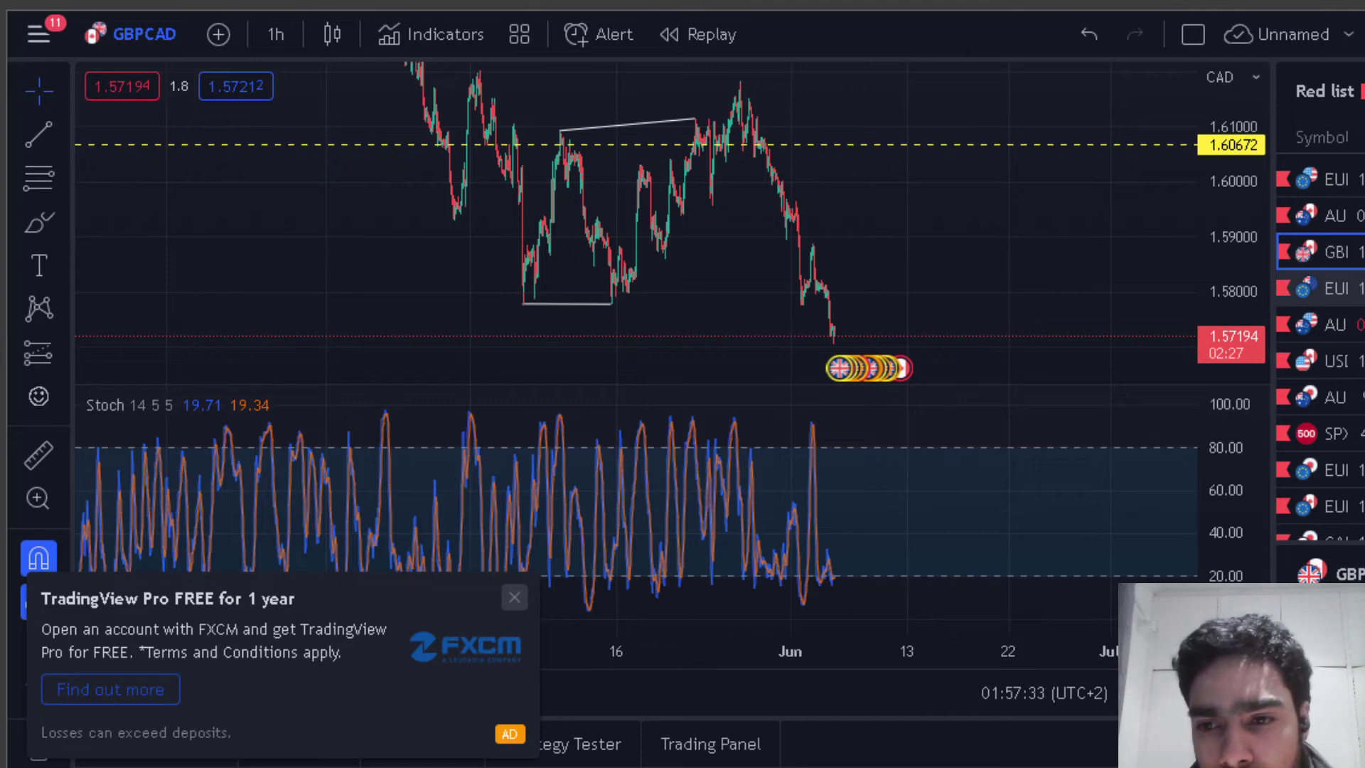
# Narrow the watchlist and open the EURCAD chart, showing the range between the 1.37687 and 1.33877 levels.
pyautogui.moveTo(1272, 282); pyautogui.dragTo(1305, 284)
pyautogui.click(1239, 501)
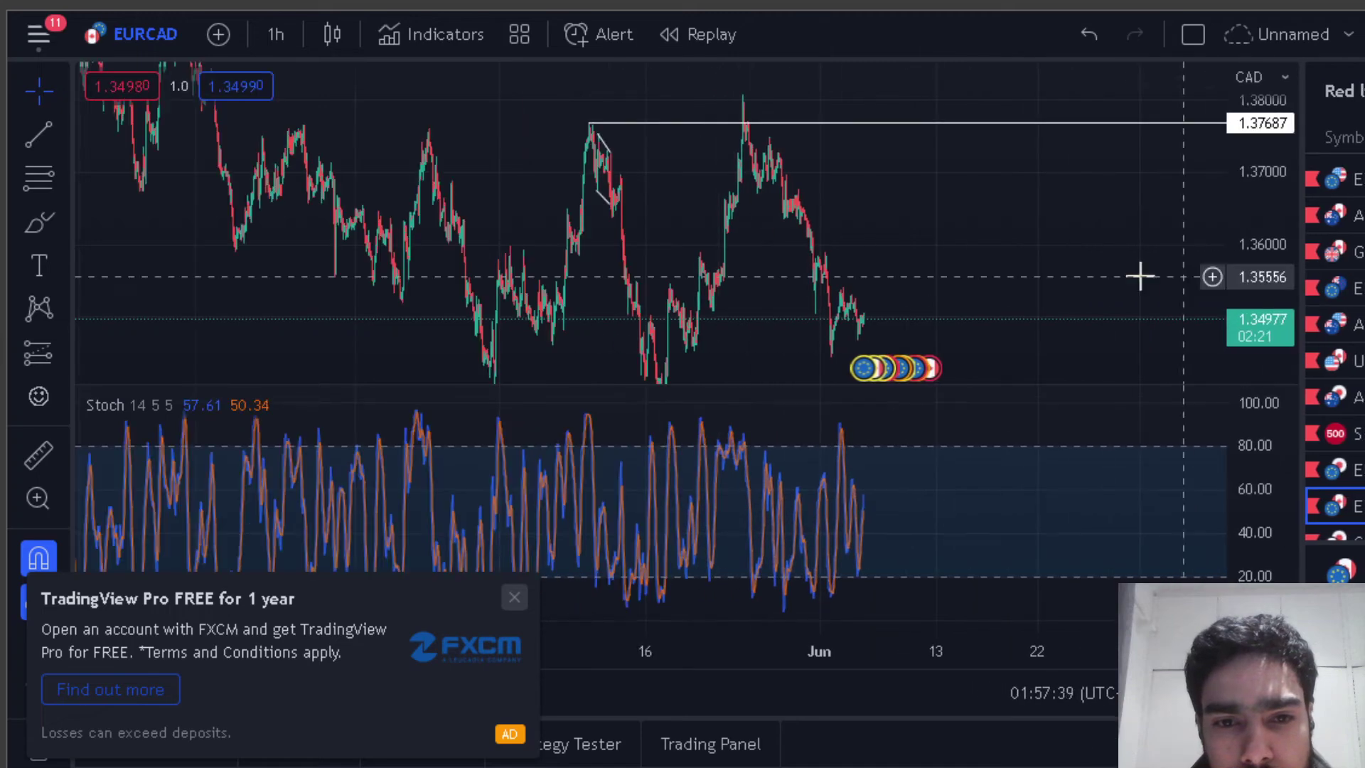
pyautogui.moveTo(1069, 290); pyautogui.dragTo(1031, 241)
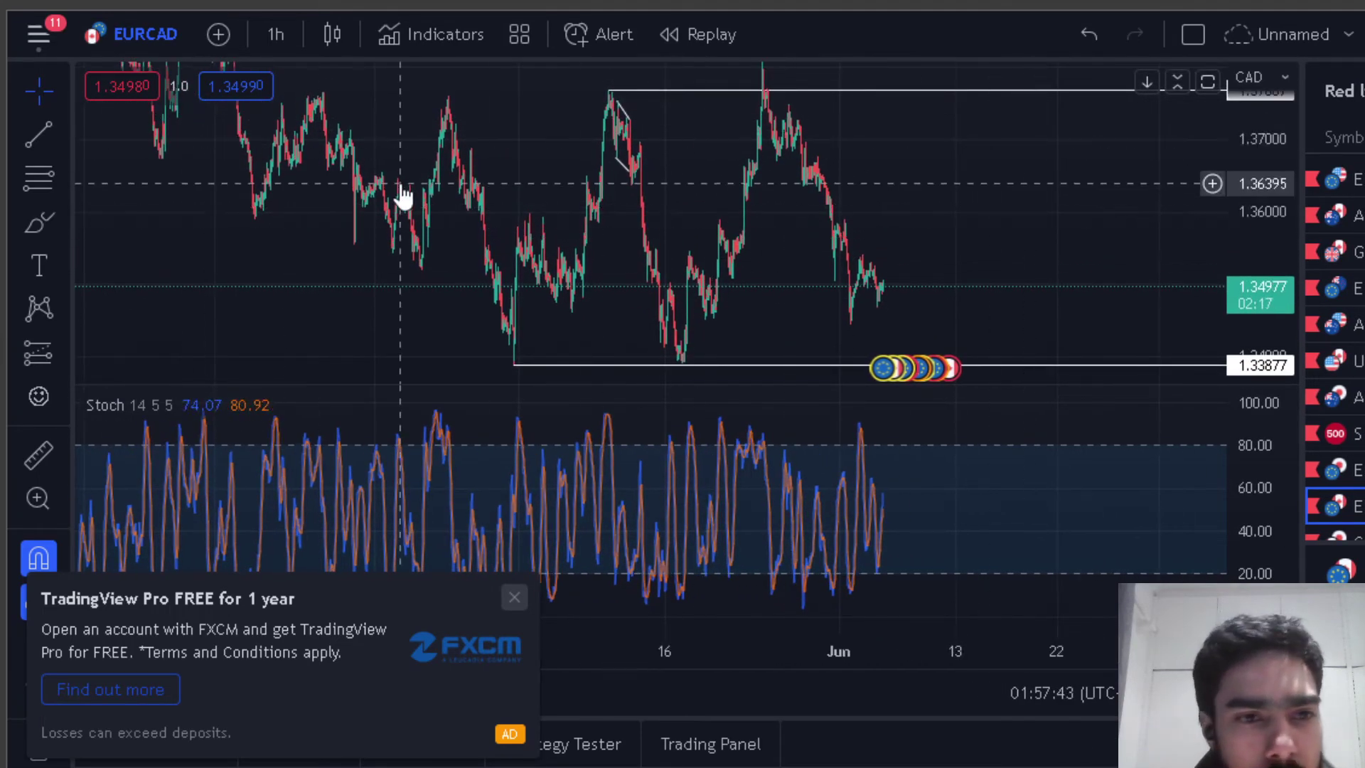
# Draw a rising trend line through the late-May EURCAD consolidation, starting from the low at 1.36693.
pyautogui.scroll(3, 398, 192)
pyautogui.scroll(2, 734, 246)
pyautogui.moveTo(734, 246); pyautogui.dragTo(1089, 260)
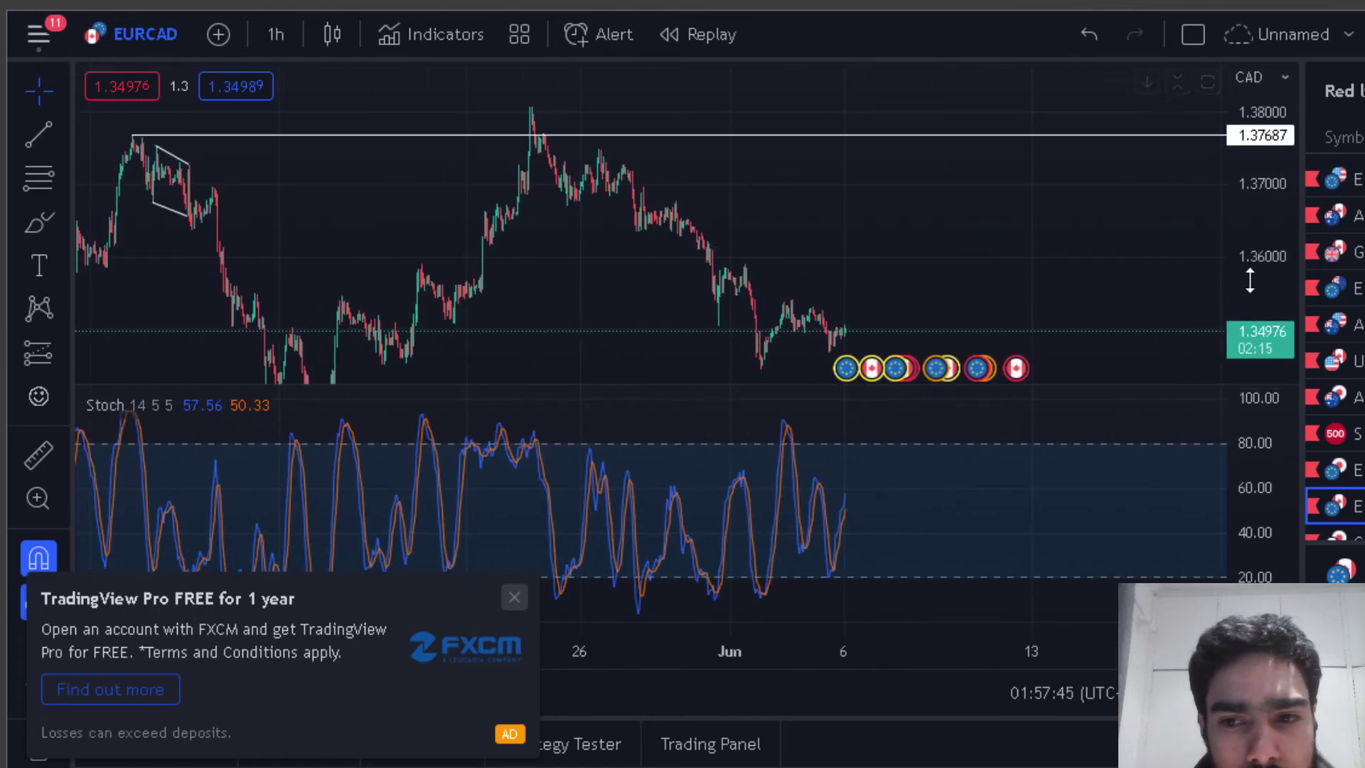
pyautogui.moveTo(1249, 288); pyautogui.dragTo(1249, 151)
pyautogui.scroll(4, 880, 268)
pyautogui.moveTo(614, 202); pyautogui.dragTo(963, 211)
pyautogui.scroll(2, 823, 206)
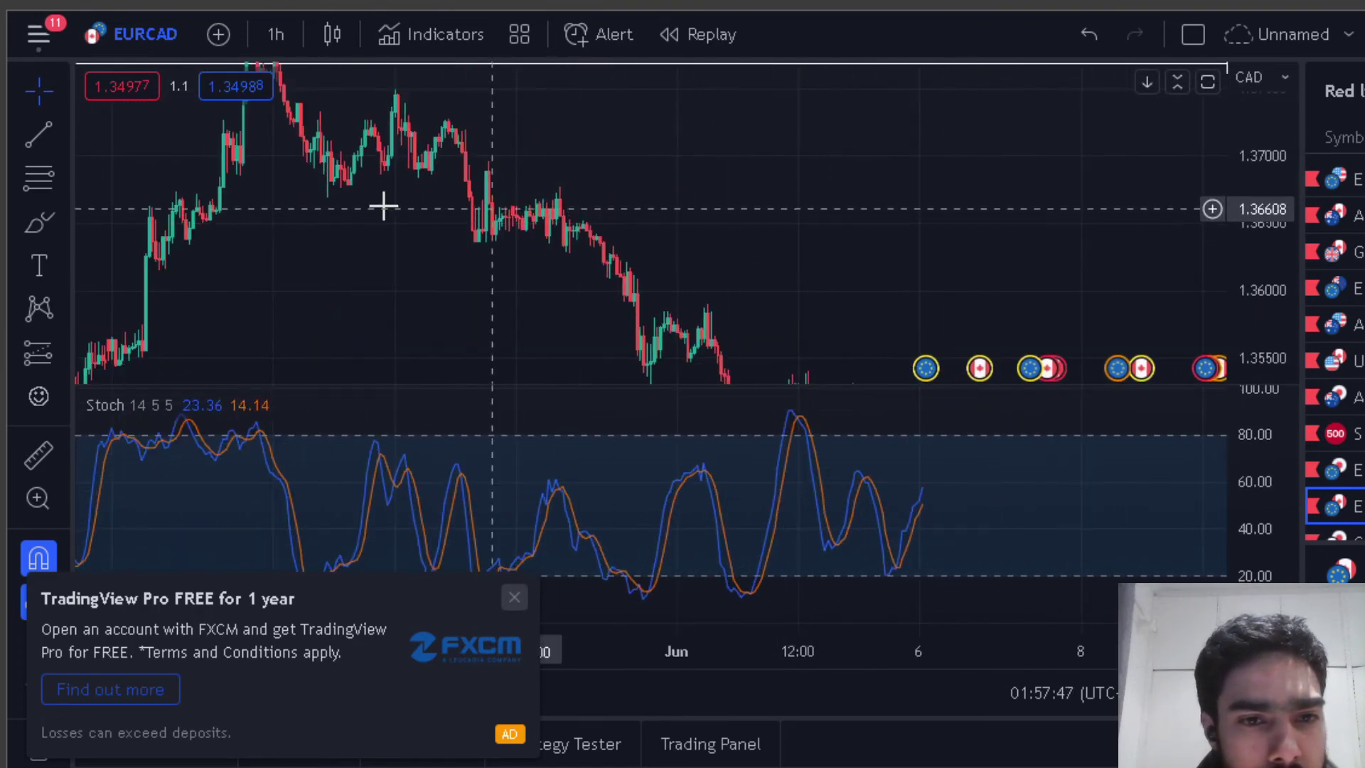
pyautogui.click(327, 202)
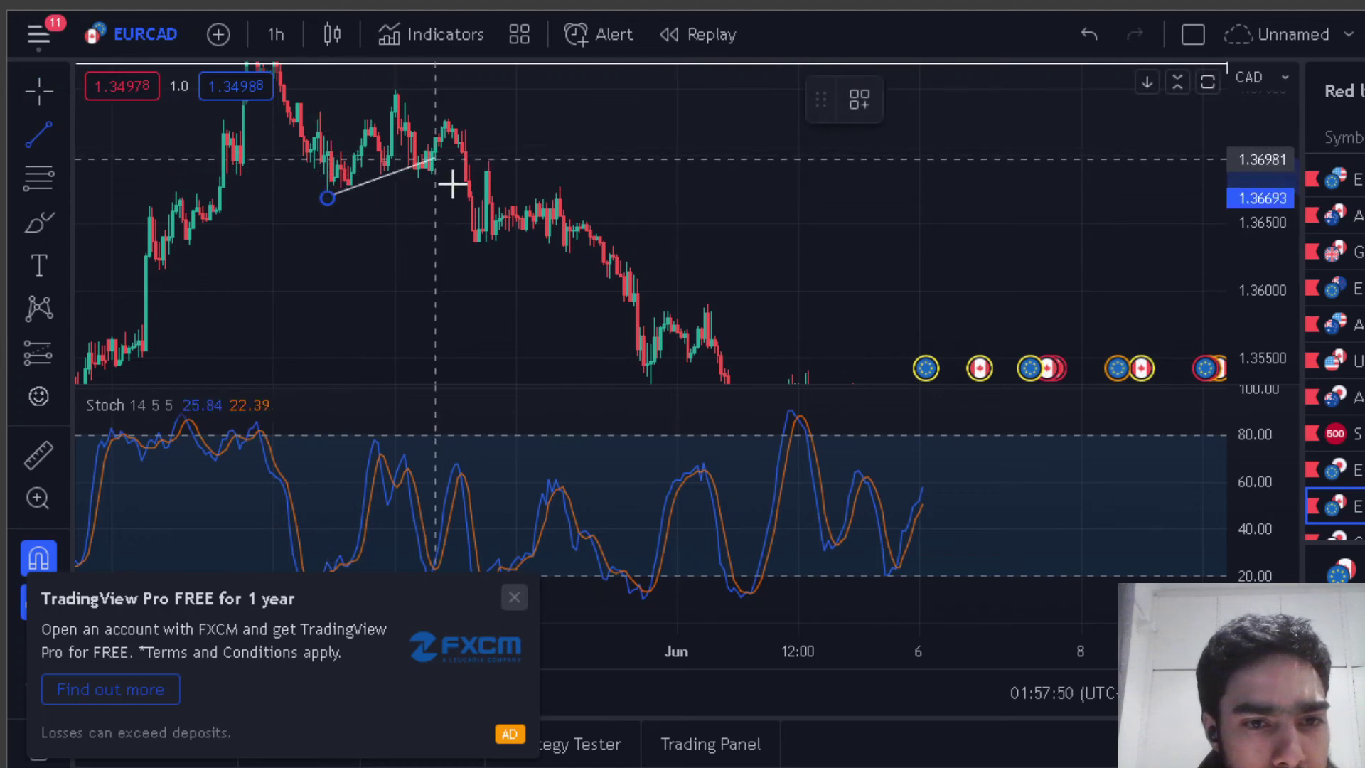
pyautogui.click(478, 117)
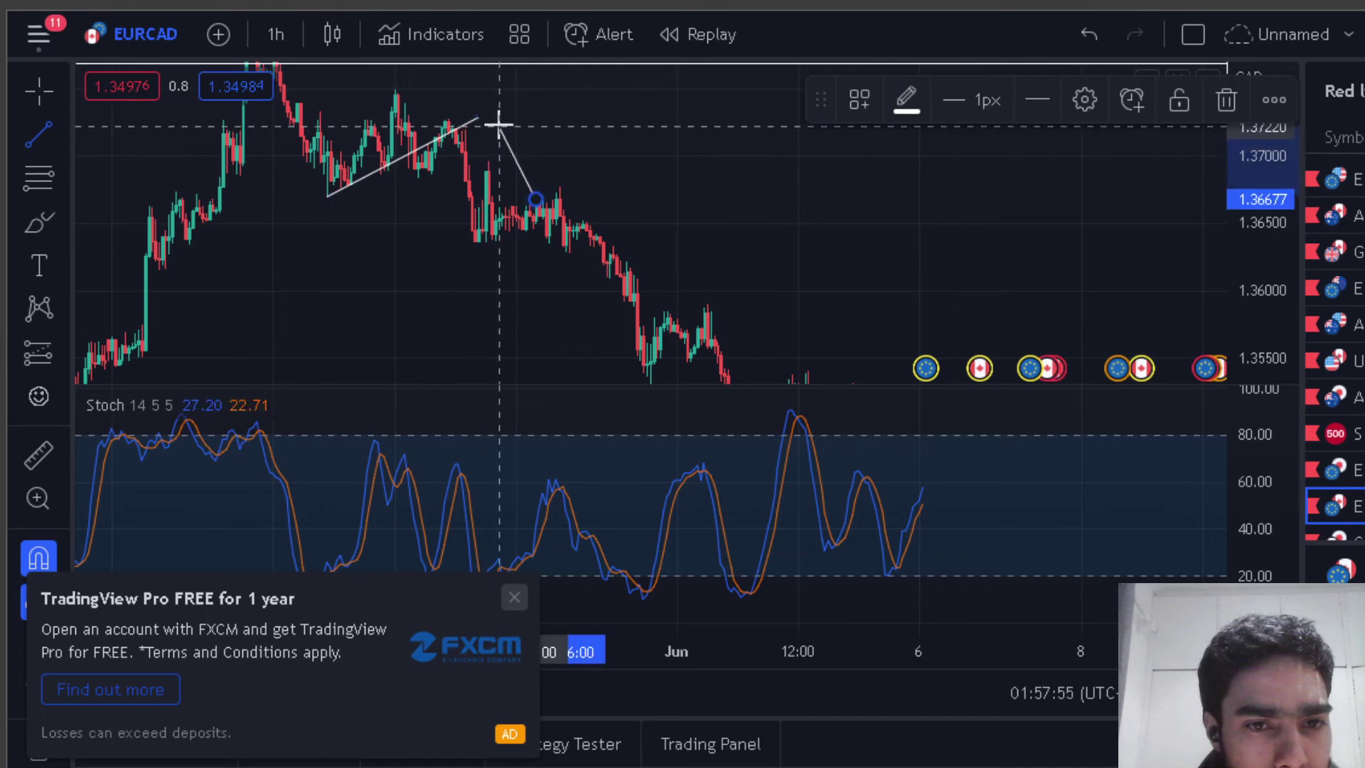
# Discard the unfinished extra trend line and extend the rising late-May EURCAD trend line up to about 1.37292.
pyautogui.press('Escape')
pyautogui.moveTo(483, 115); pyautogui.dragTo(499, 117)
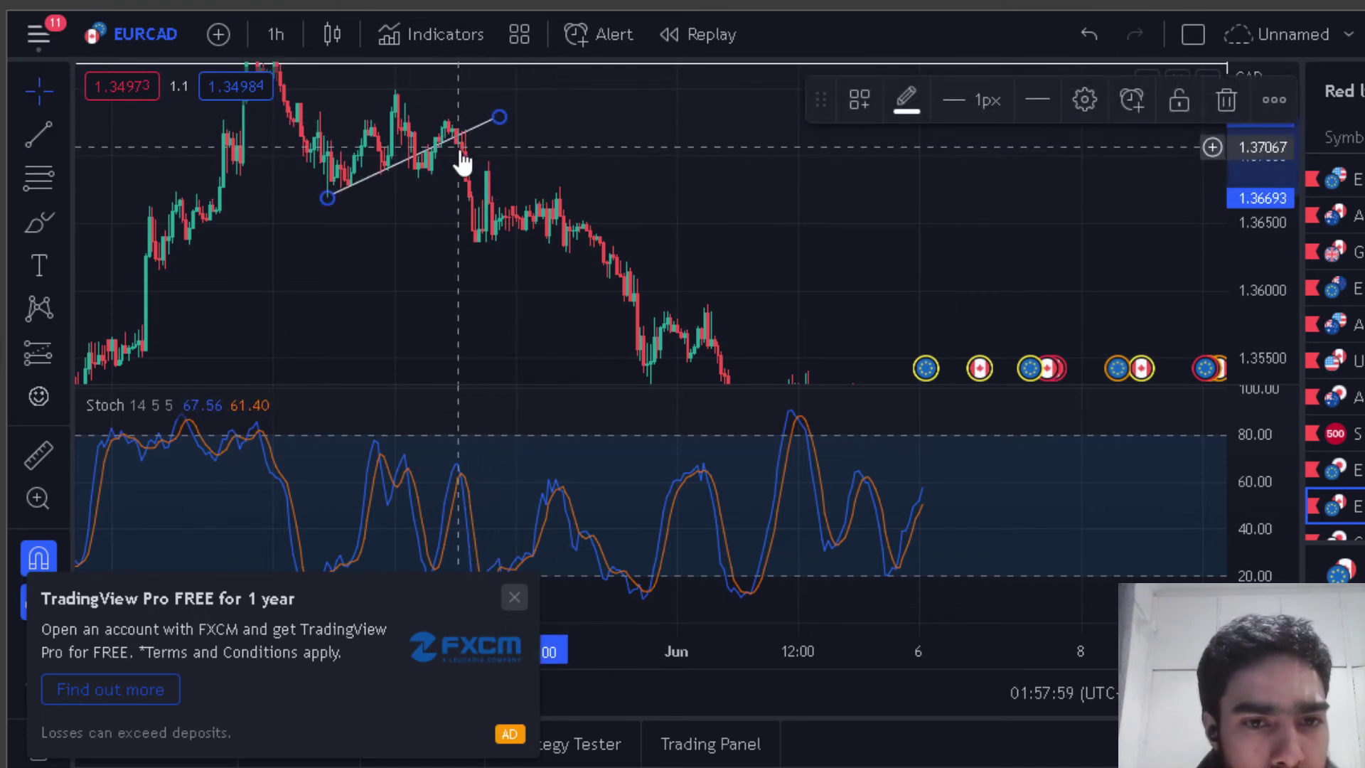
# Delete the 1.37687 and 1.33877 horizontal levels from the EURCAD chart.
pyautogui.scroll(-7, 728, 237)
pyautogui.moveTo(1290, 273); pyautogui.dragTo(1289, 360)
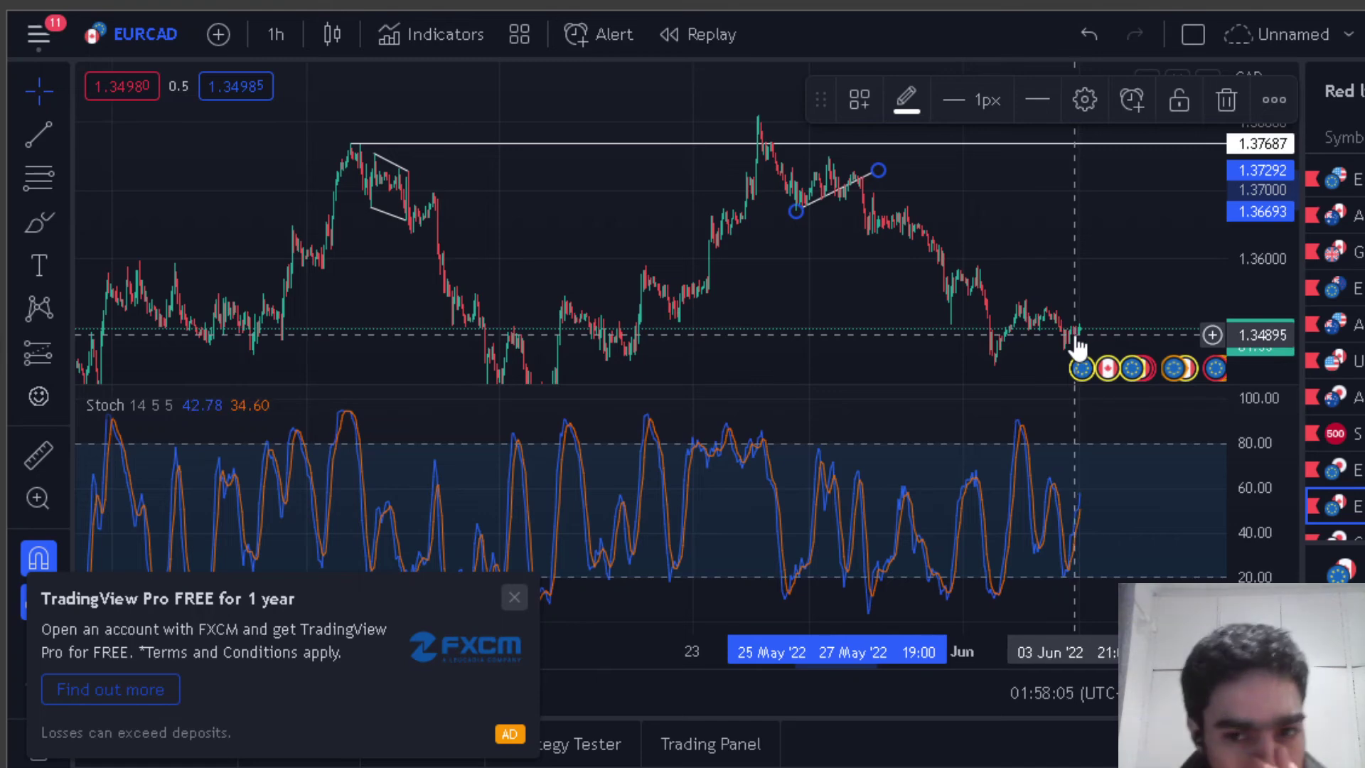
pyautogui.scroll(-8, 1023, 299)
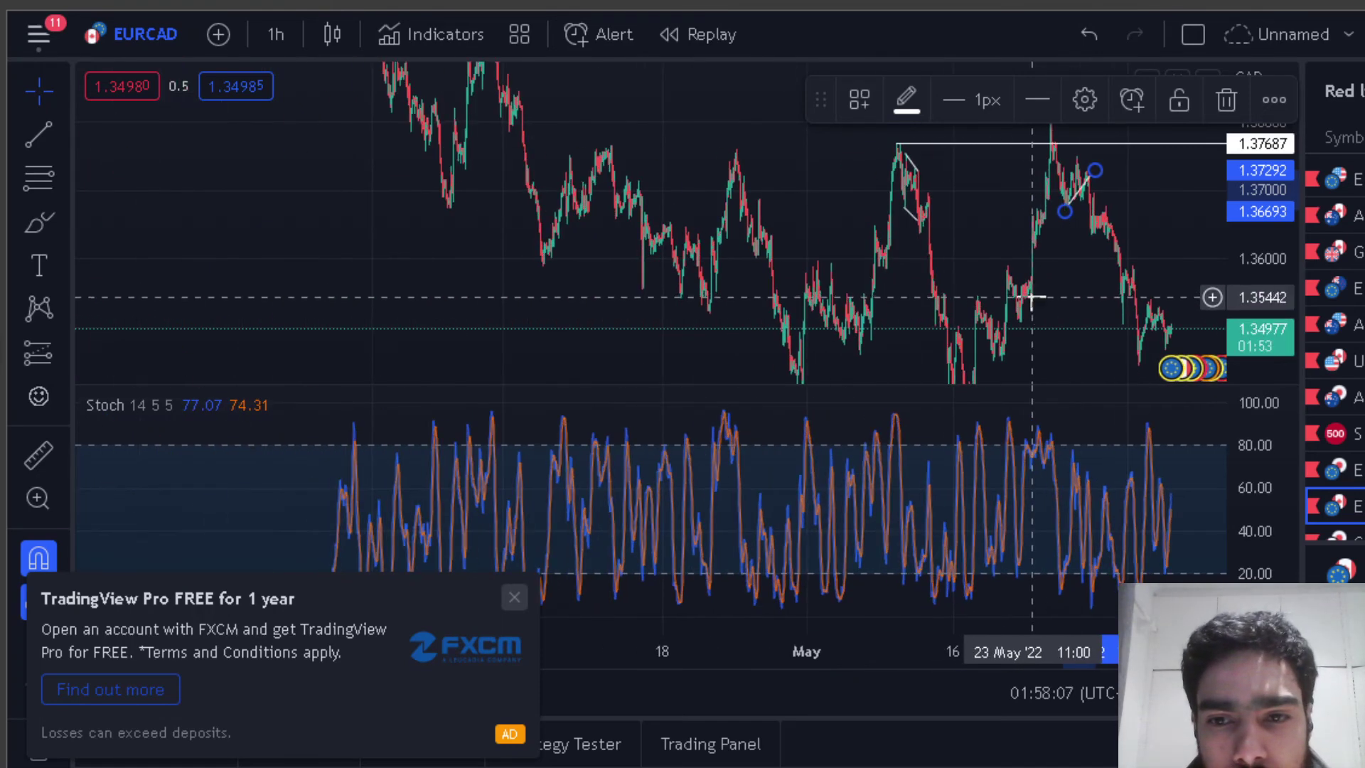
pyautogui.moveTo(1254, 219); pyautogui.dragTo(1254, 262)
pyautogui.moveTo(1067, 225); pyautogui.dragTo(1015, 220)
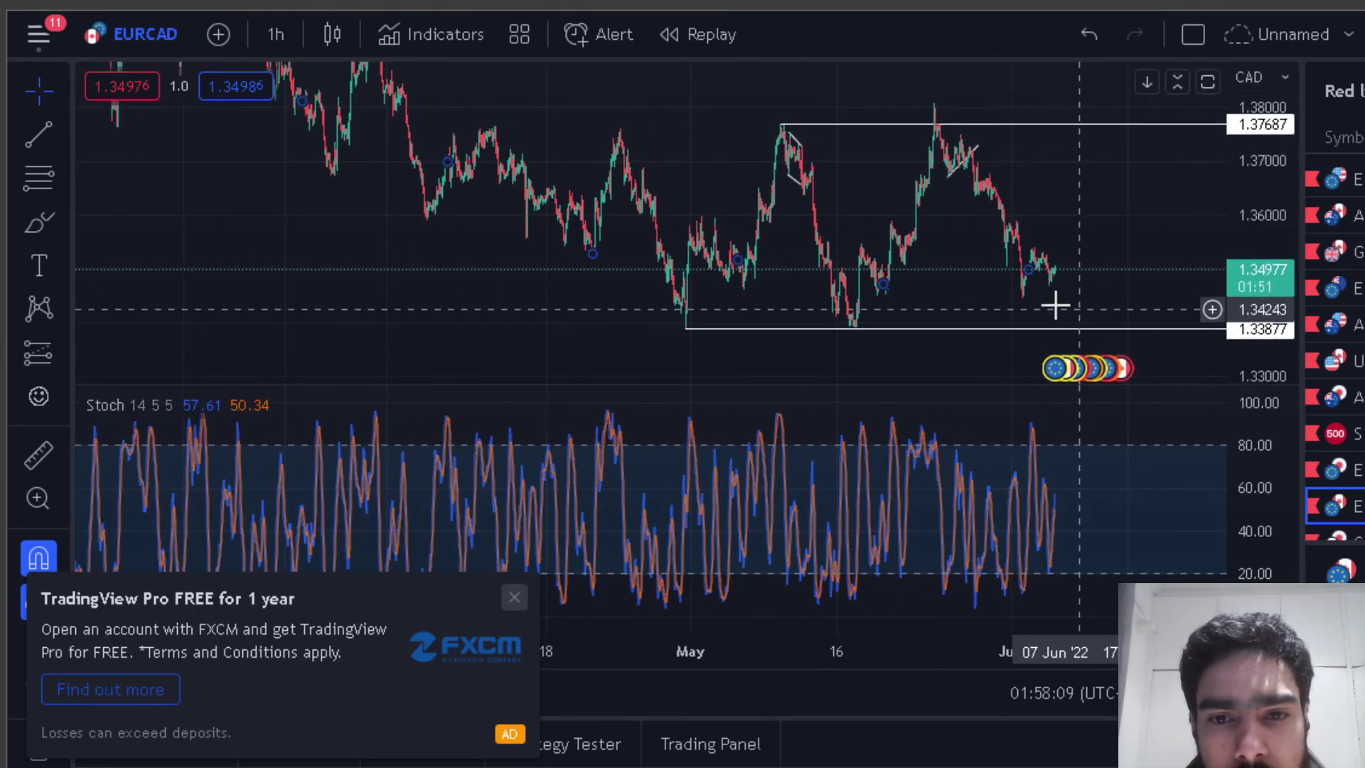
pyautogui.click(864, 128)
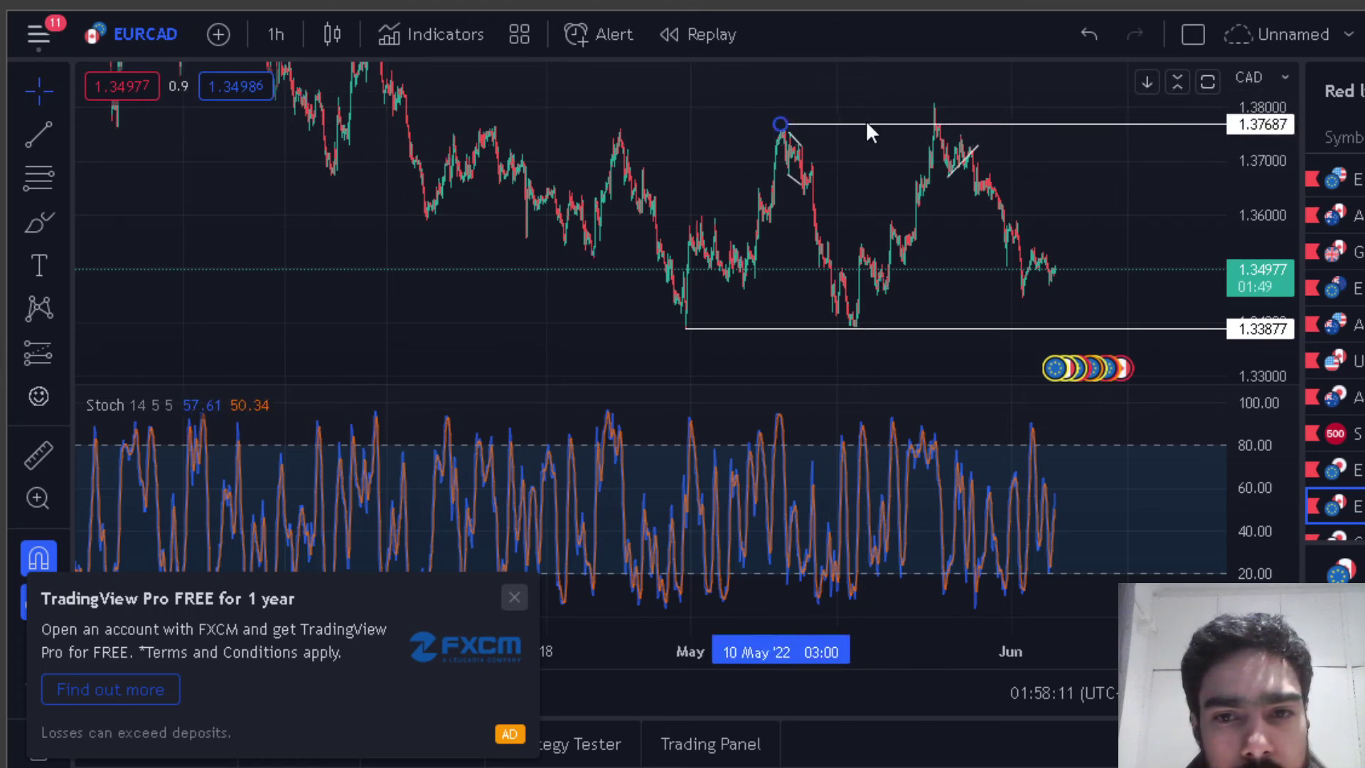
pyautogui.press('Delete')
pyautogui.click(910, 329)
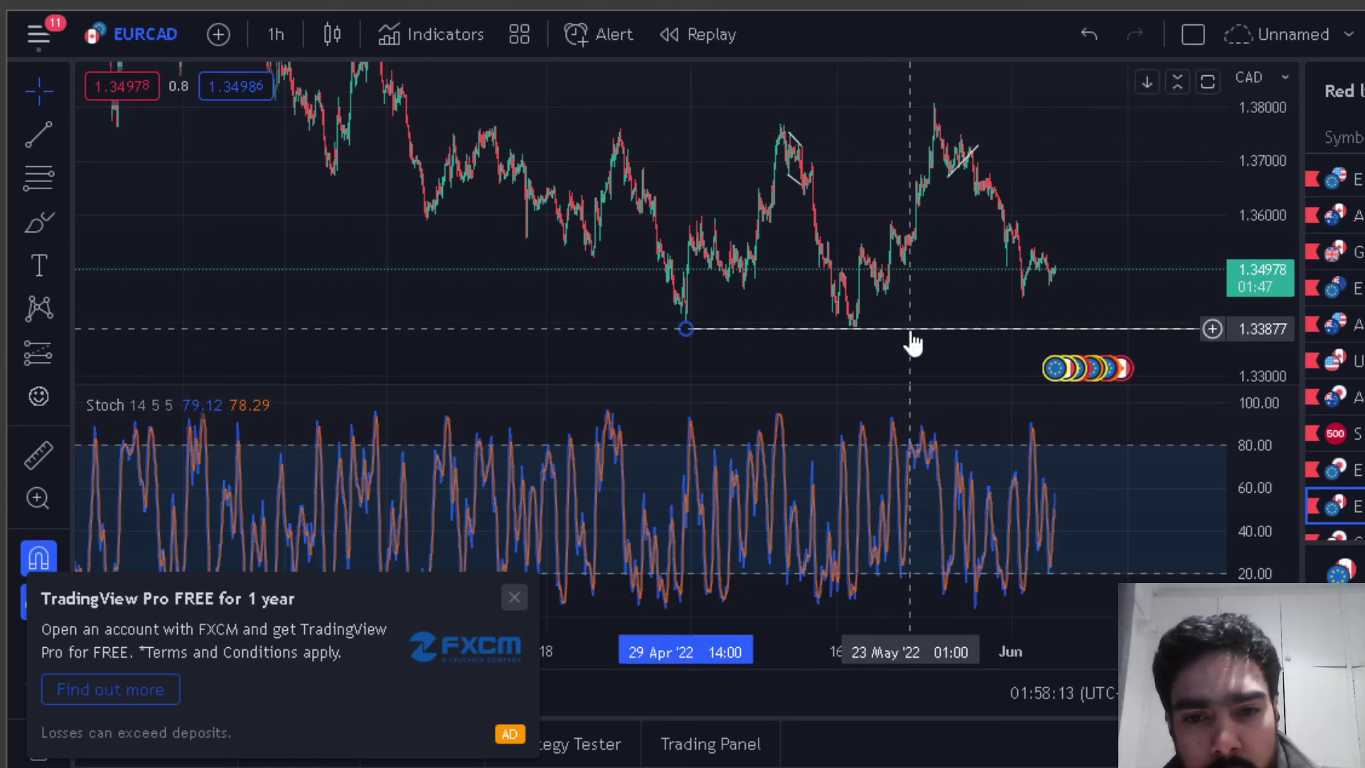
pyautogui.press('Delete')
# Draw trend lines joining the EURCAD highs of 10 and 24 May and the lows from 29 April to mid-May.
pyautogui.click(31, 133)
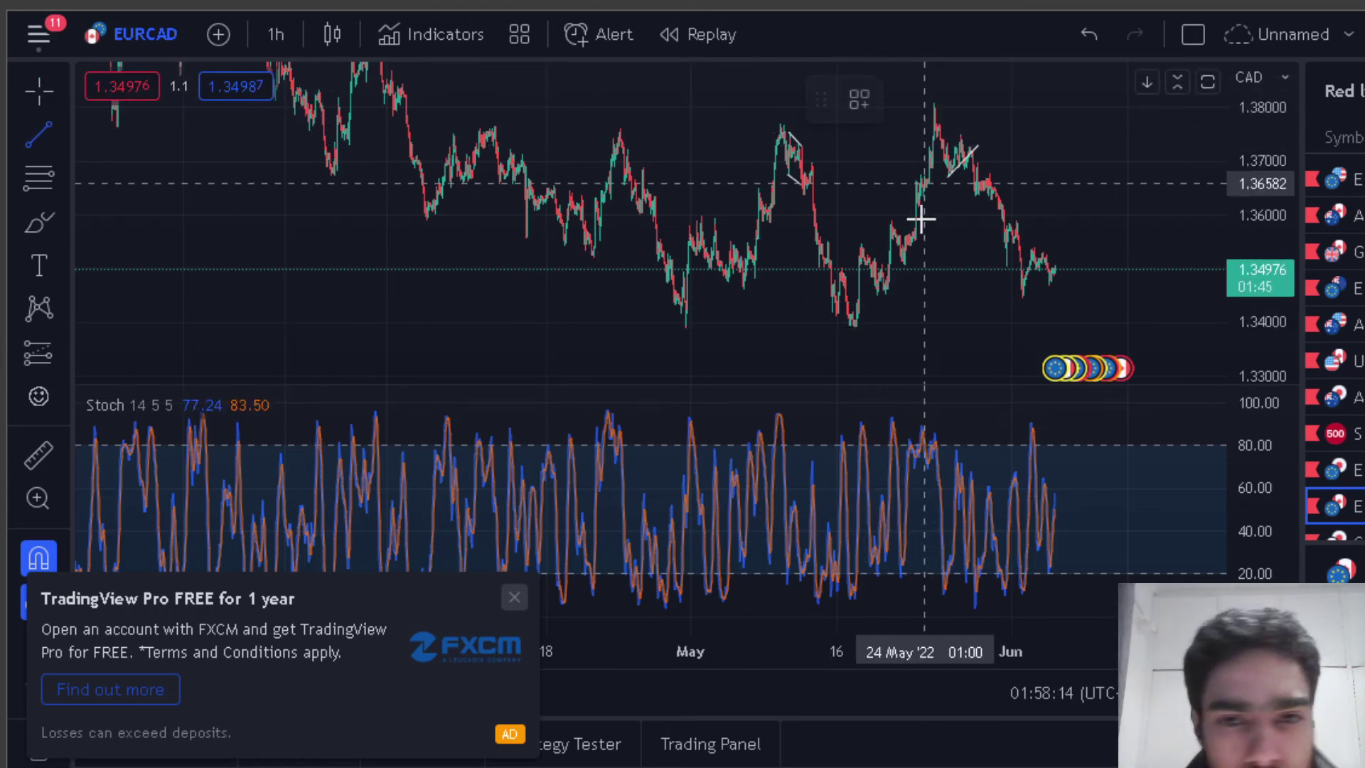
pyautogui.click(780, 123)
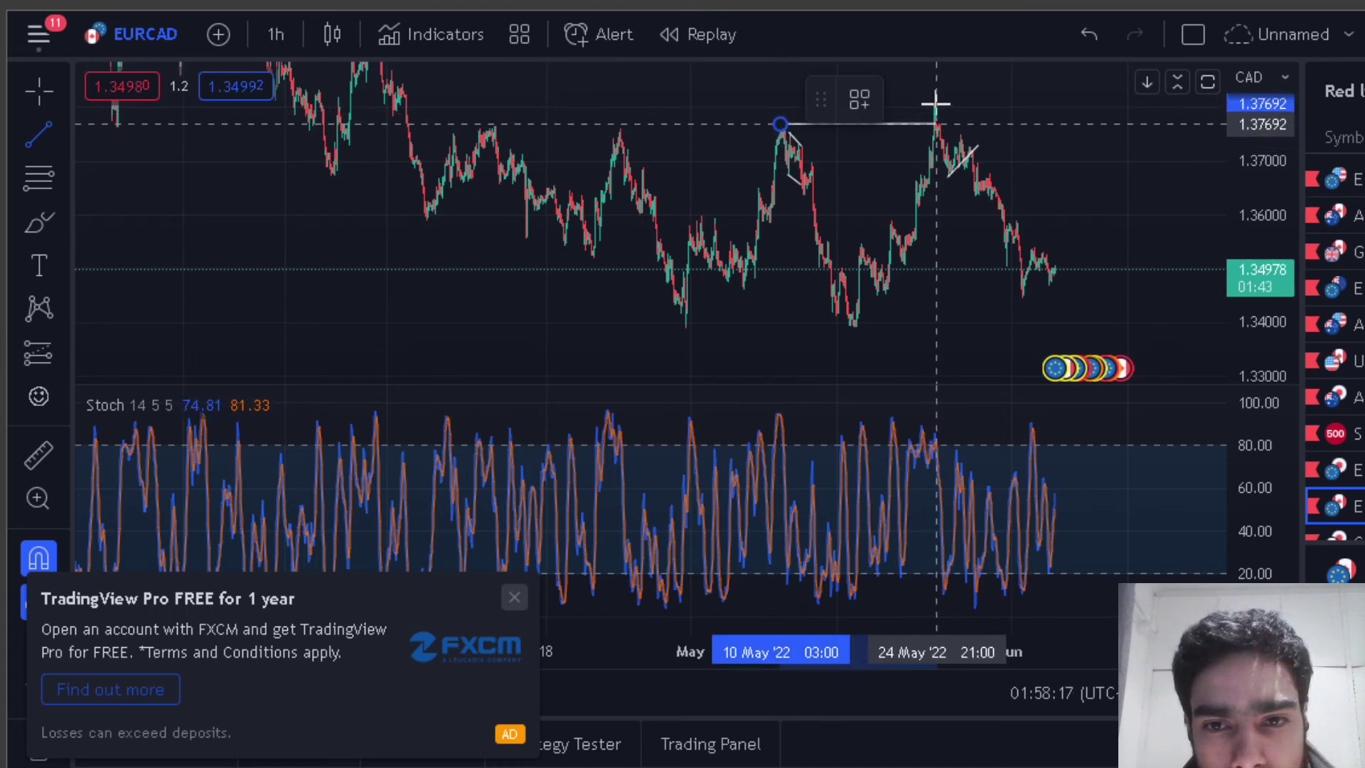
pyautogui.click(935, 108)
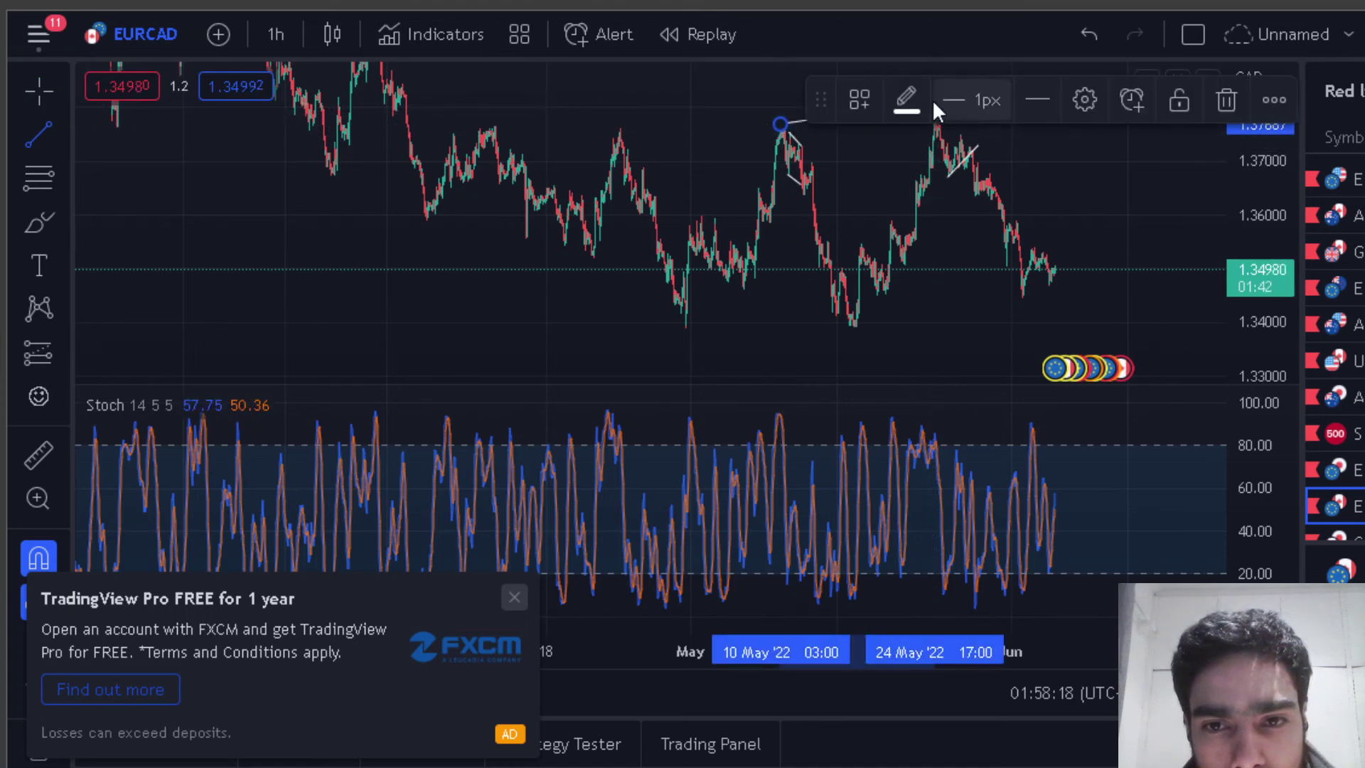
pyautogui.click(688, 328)
pyautogui.click(853, 331)
pyautogui.click(1136, 371)
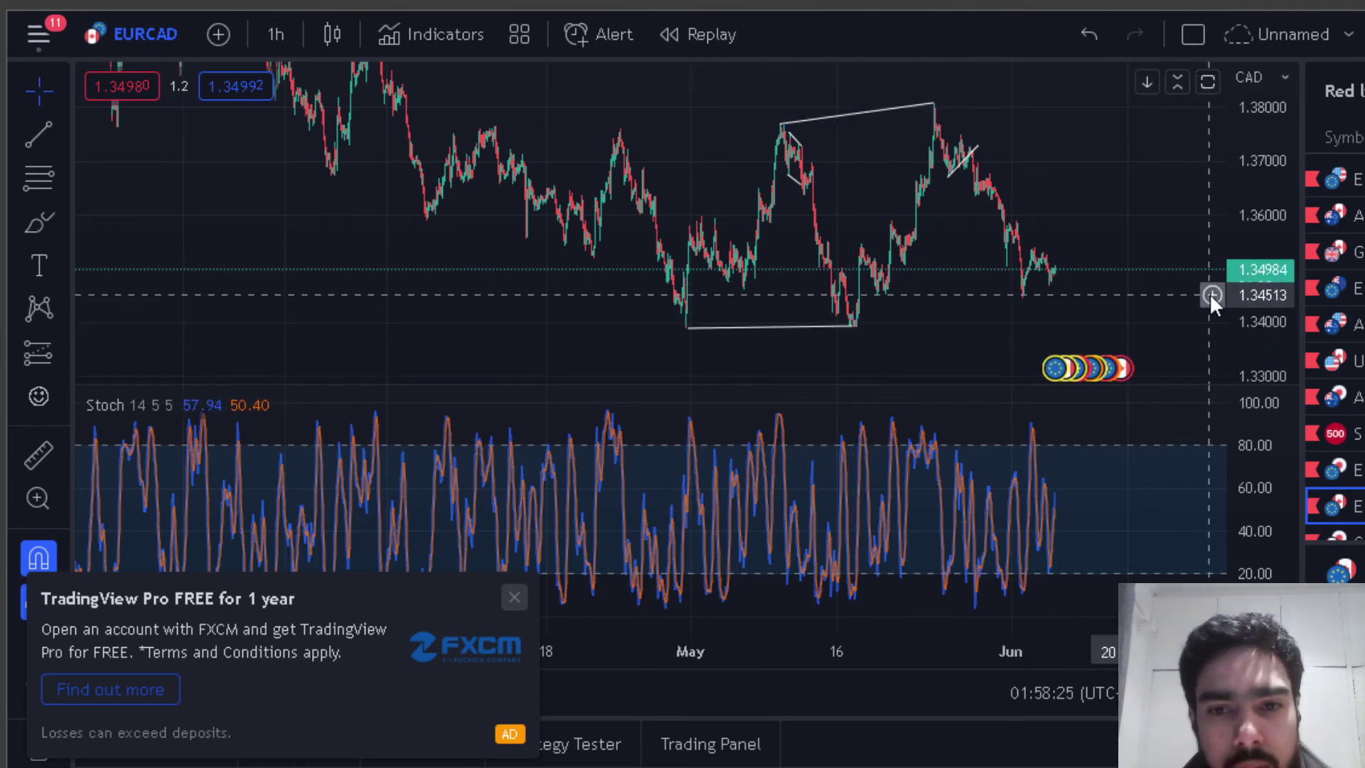
pyautogui.moveTo(1122, 286); pyautogui.dragTo(1006, 298)
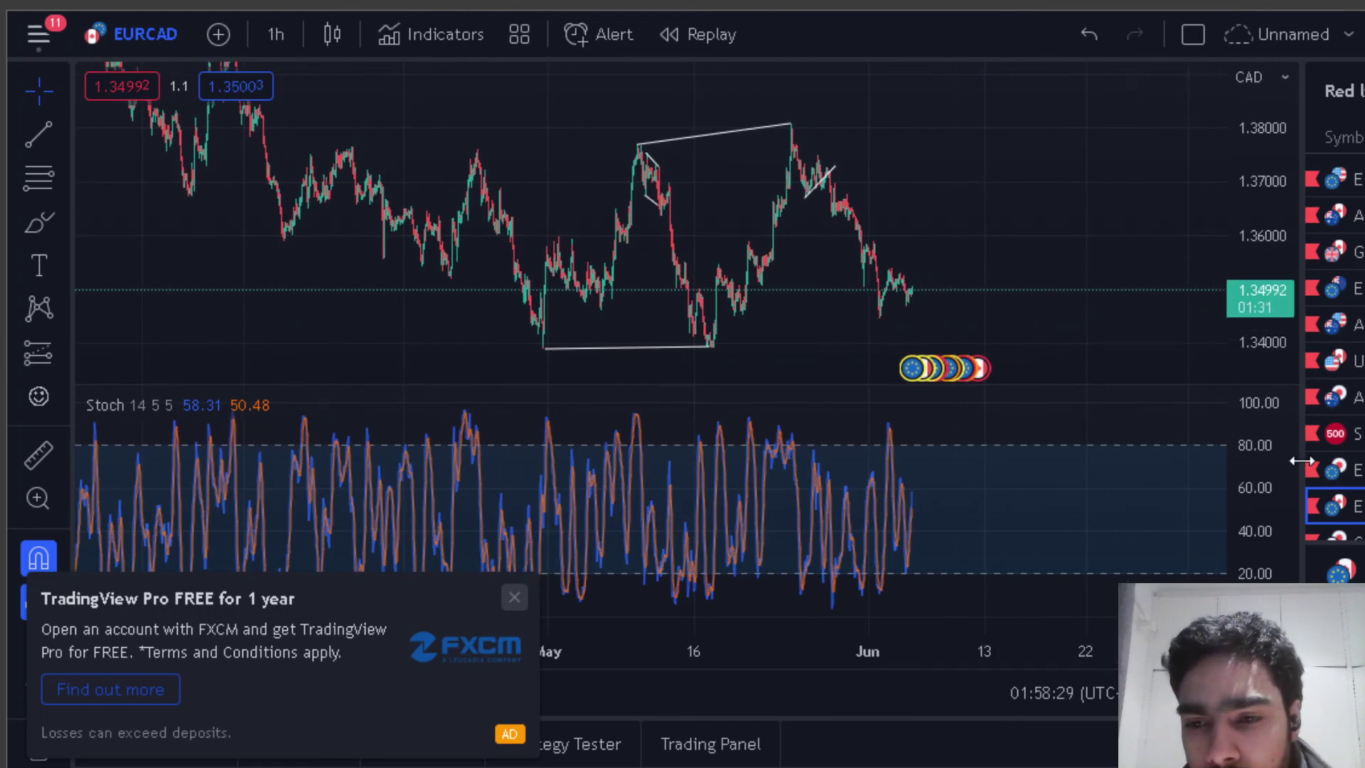
# Widen the watchlist, open the EURUSD chart briefly, and return to AUDCAD to examine price near its rising lower trend line.
pyautogui.moveTo(1301, 460); pyautogui.dragTo(1233, 446)
pyautogui.click(1305, 180)
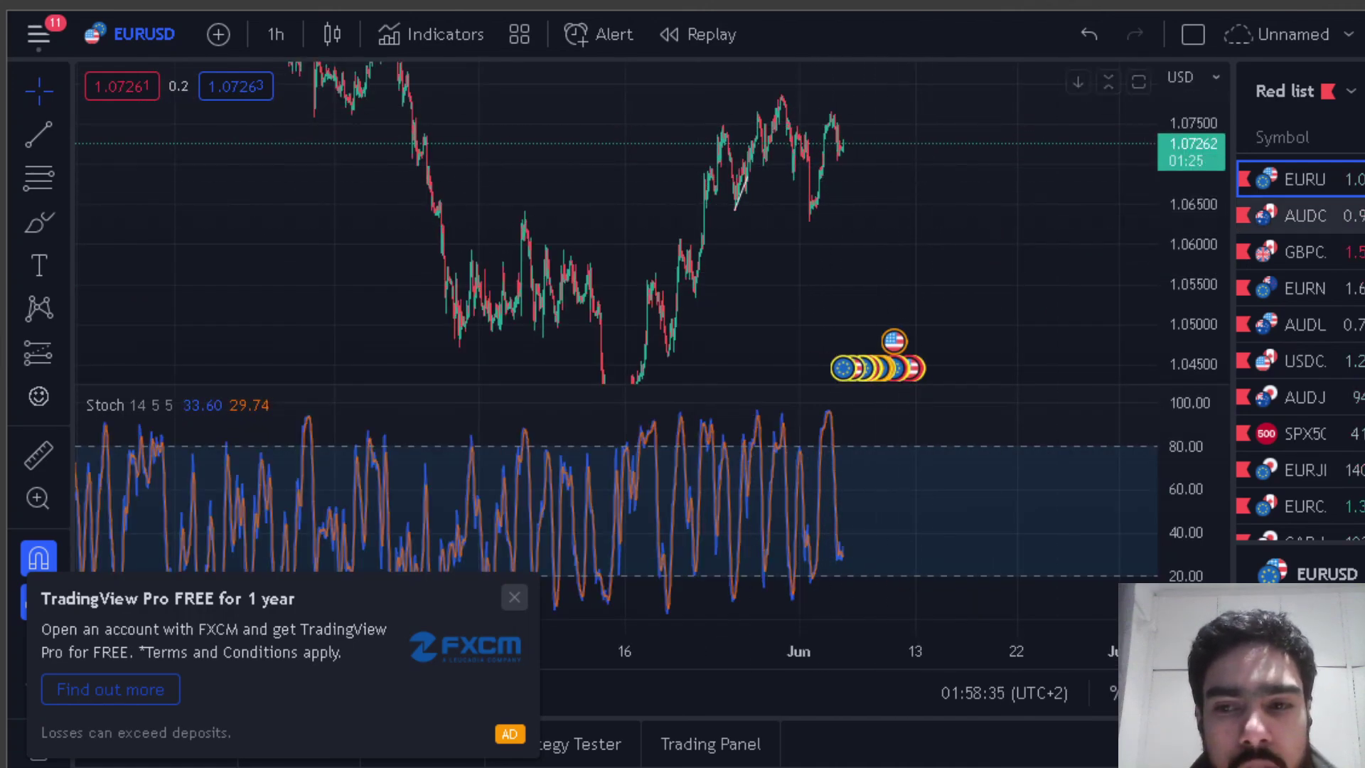
pyautogui.click(1304, 216)
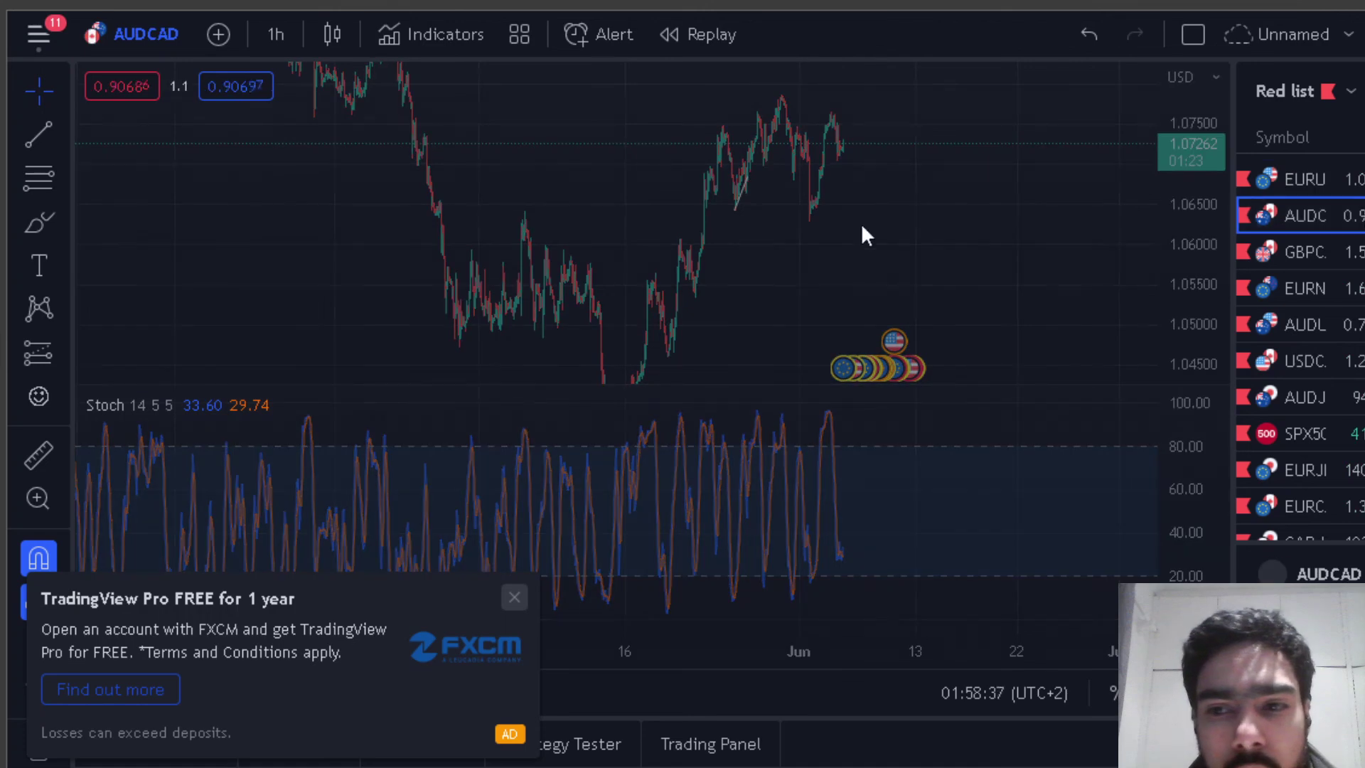
pyautogui.scroll(5, 826, 268)
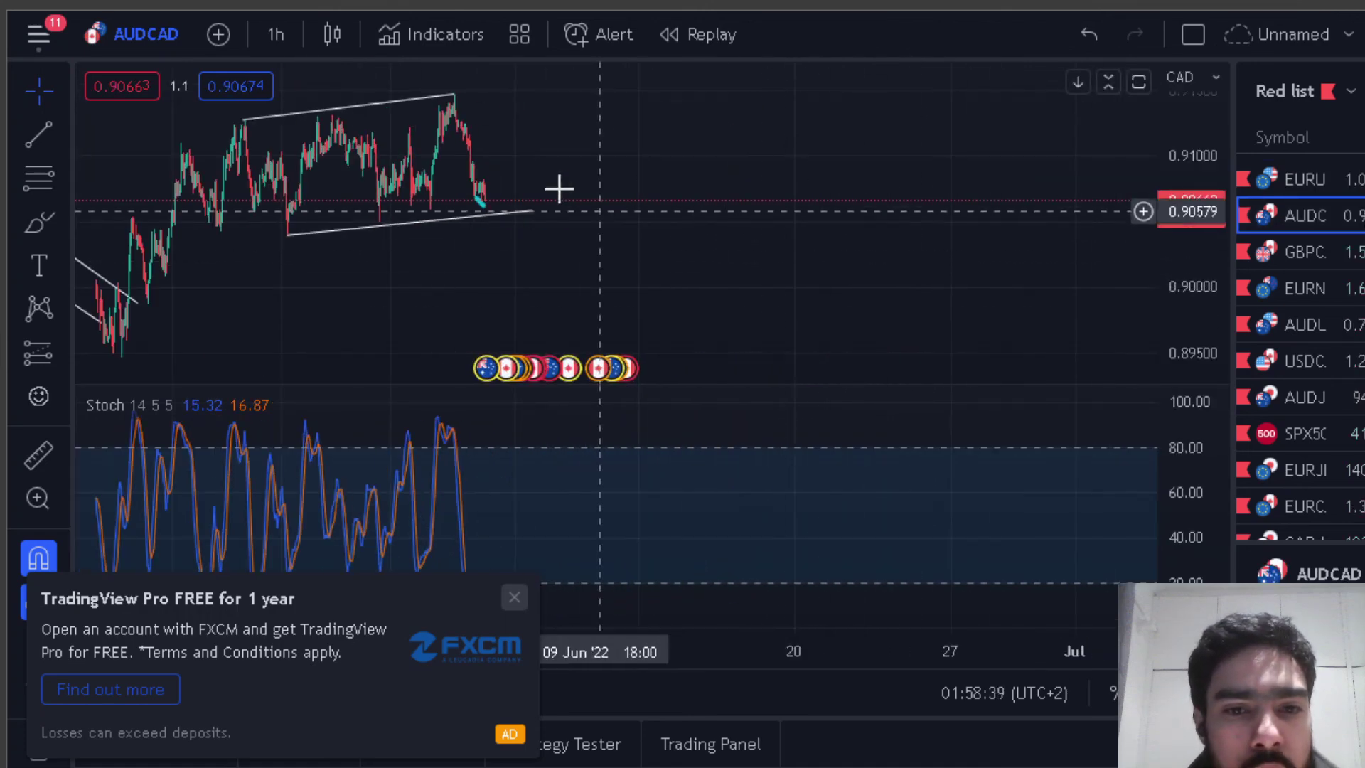
pyautogui.moveTo(579, 312); pyautogui.dragTo(784, 290)
pyautogui.scroll(-4, 909, 290)
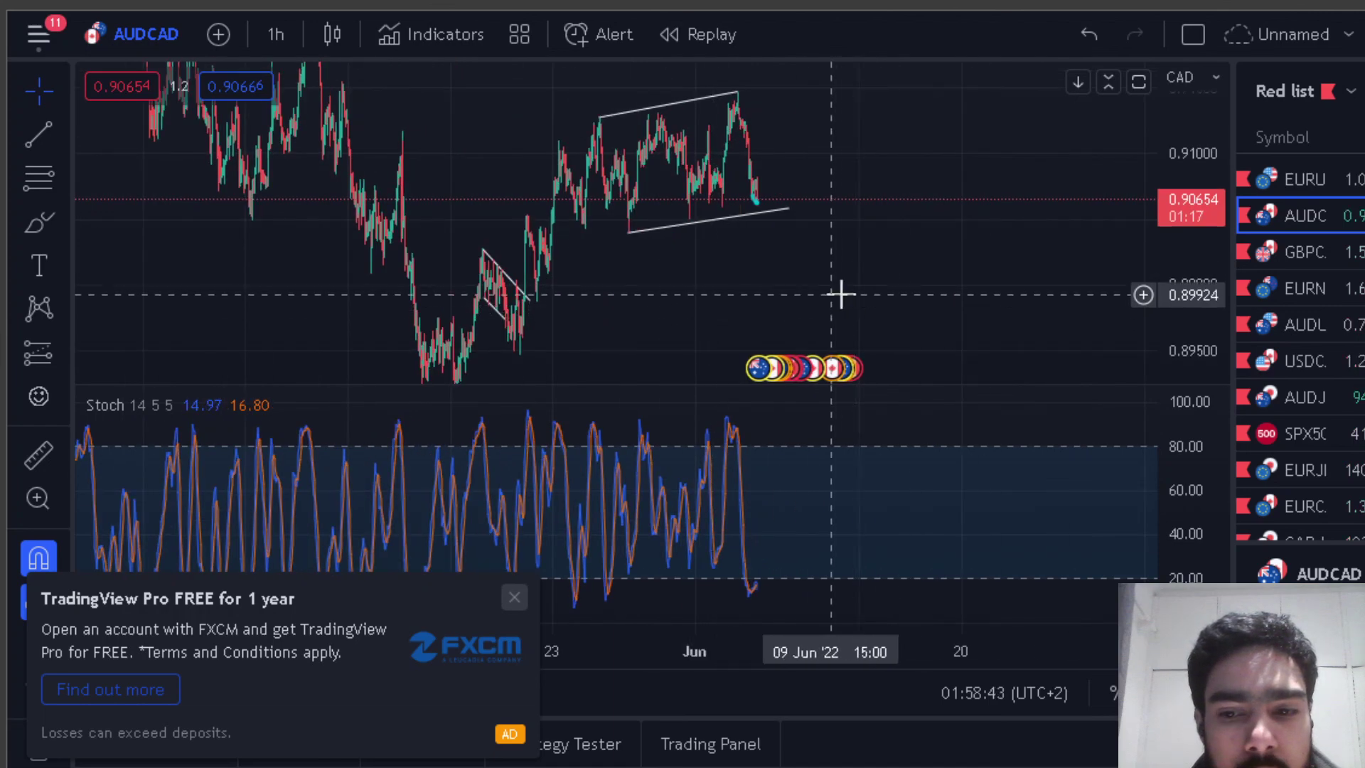